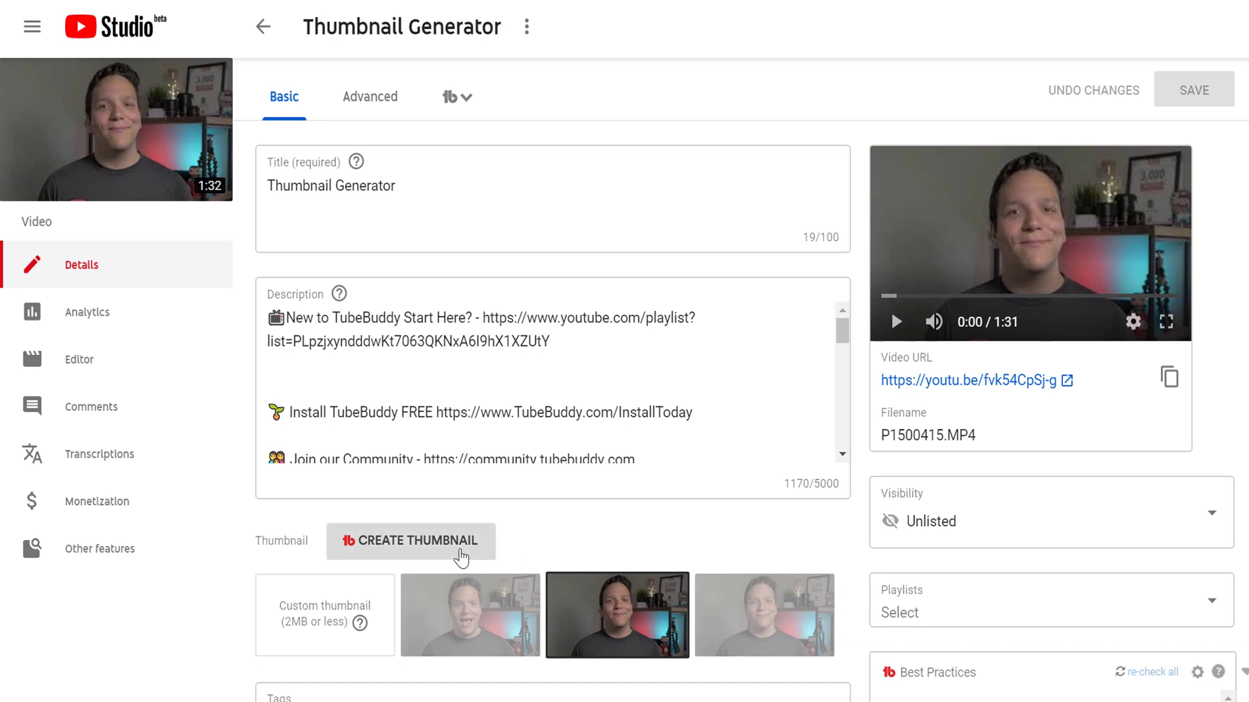
# Launch TubeBuddy's Thumbnail Generator from the first video's tb Tools > Misc menu
pyautogui.click(459, 552)
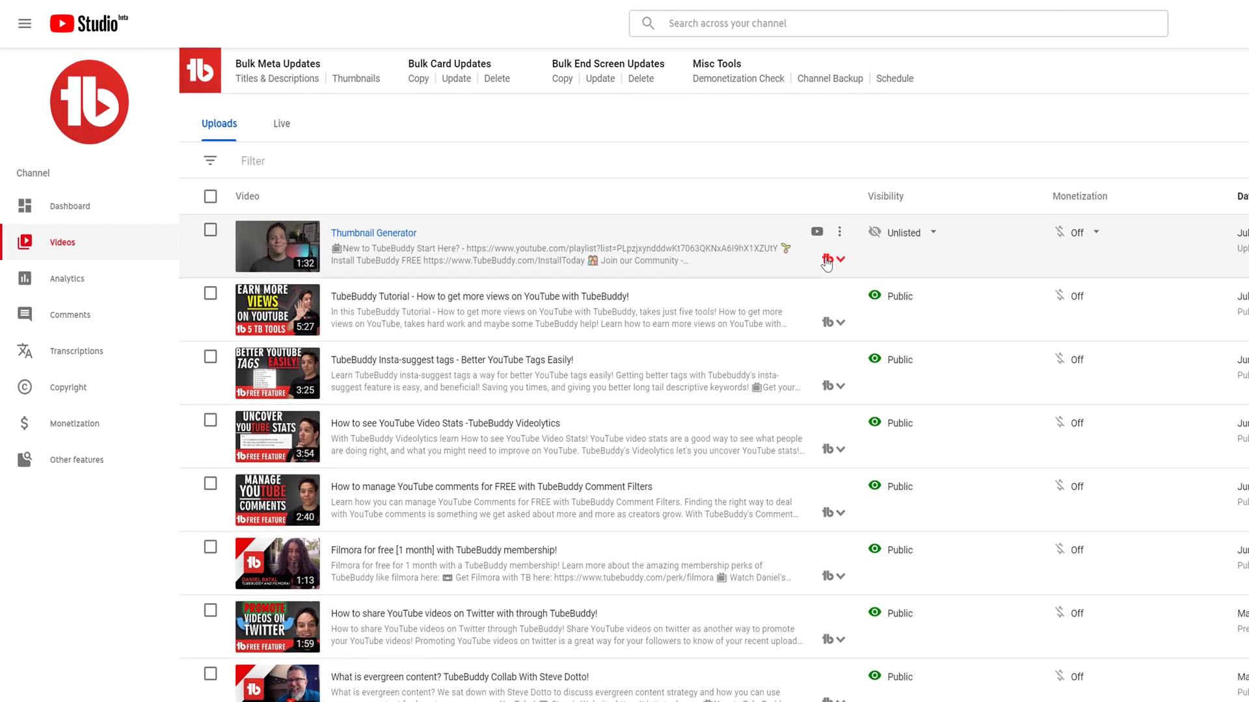
pyautogui.click(826, 260)
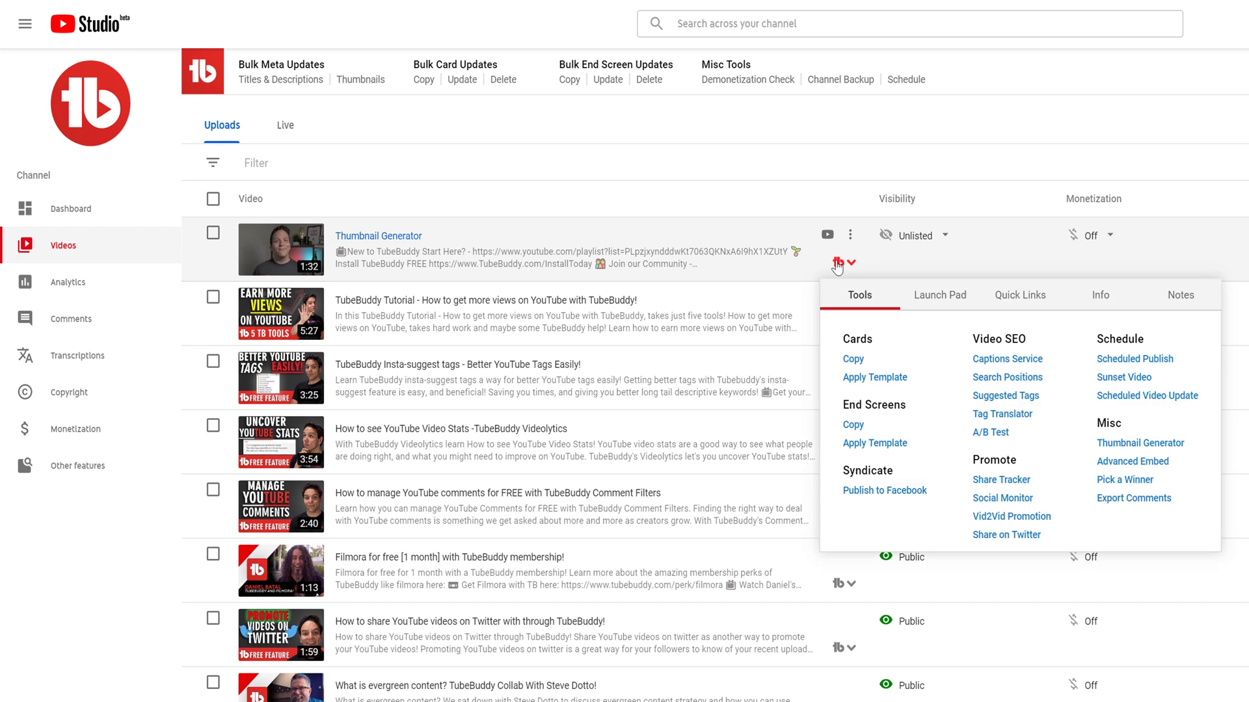
pyautogui.click(1181, 449)
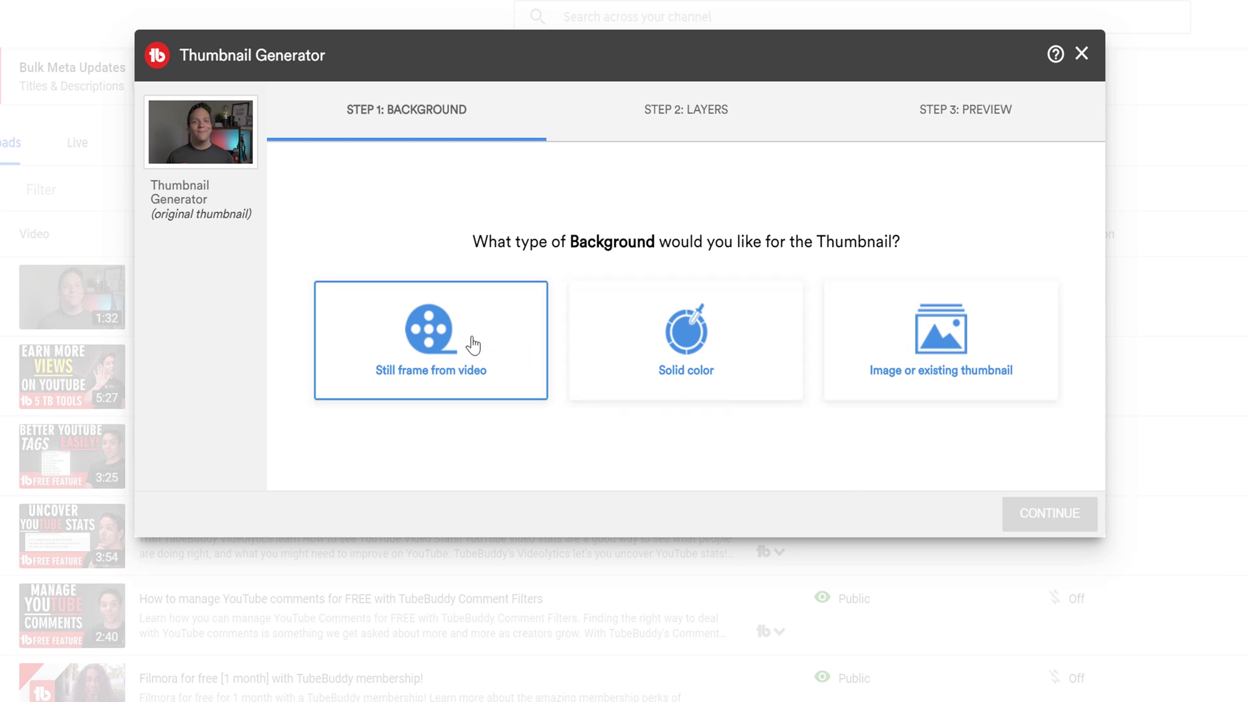
# Preview still-frame, dark red solid colour, and presenter and stripe image backgrounds
pyautogui.click(473, 345)
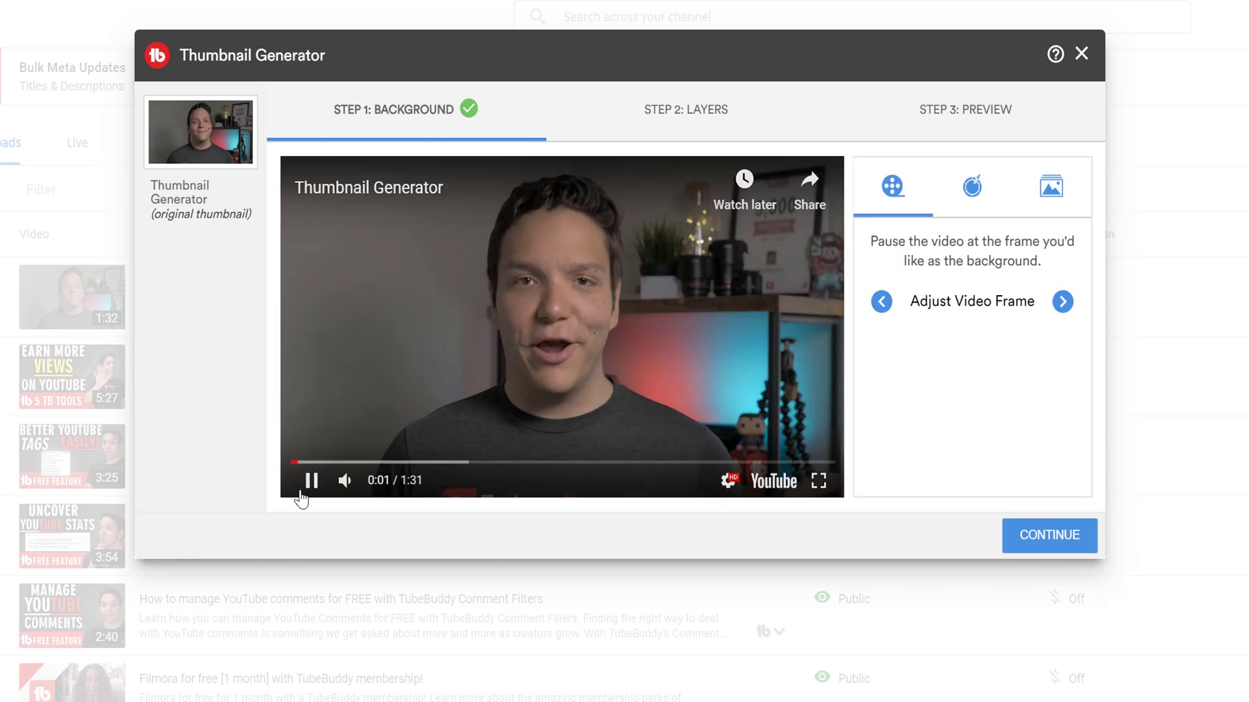
pyautogui.click(307, 492)
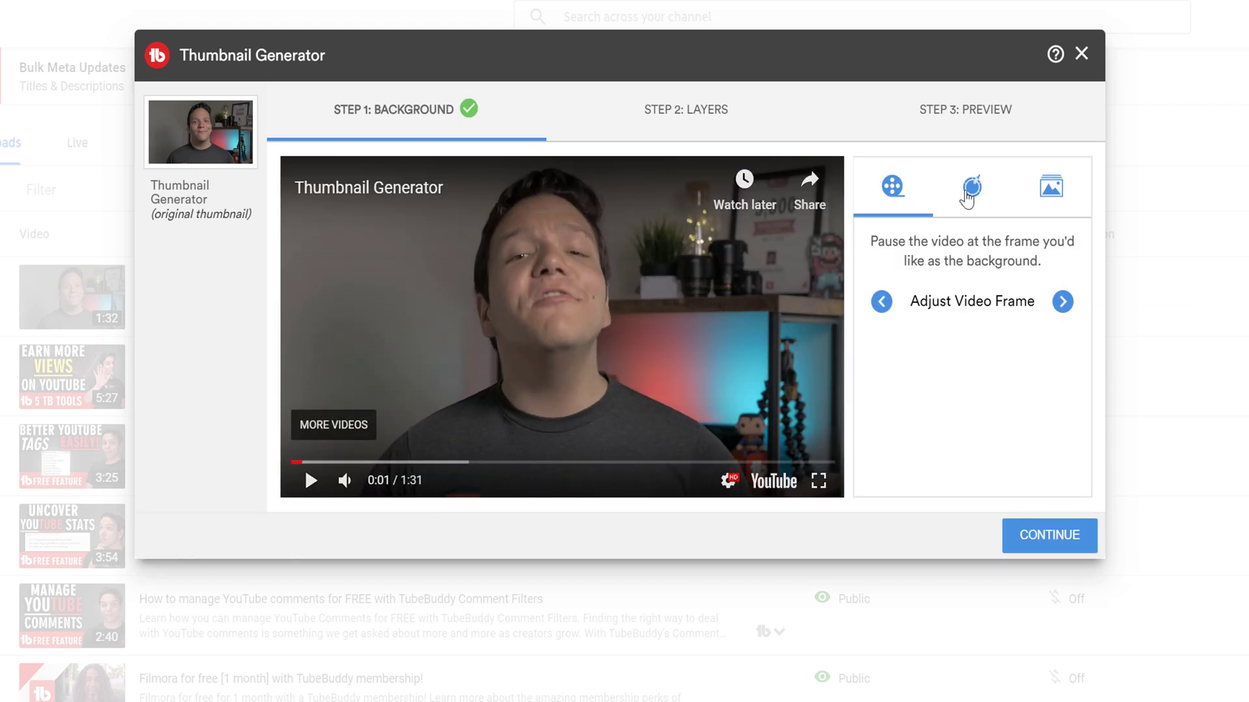
pyautogui.click(969, 192)
pyautogui.click(936, 334)
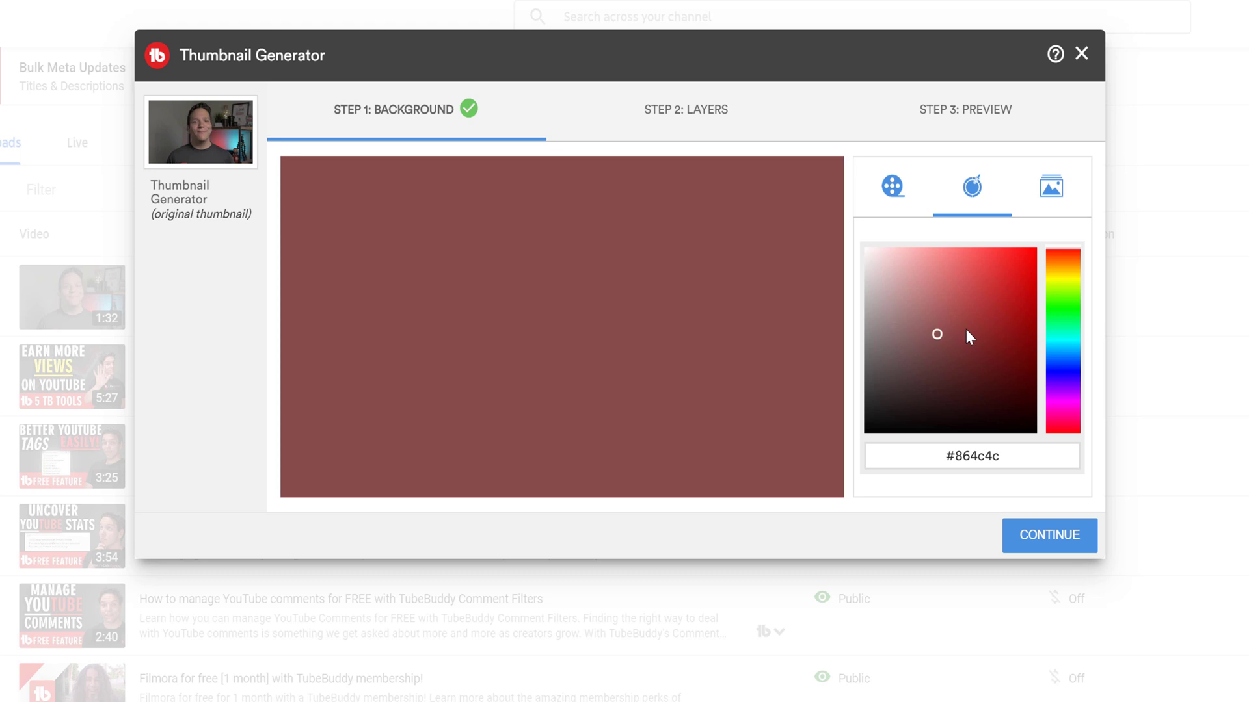
pyautogui.click(1052, 185)
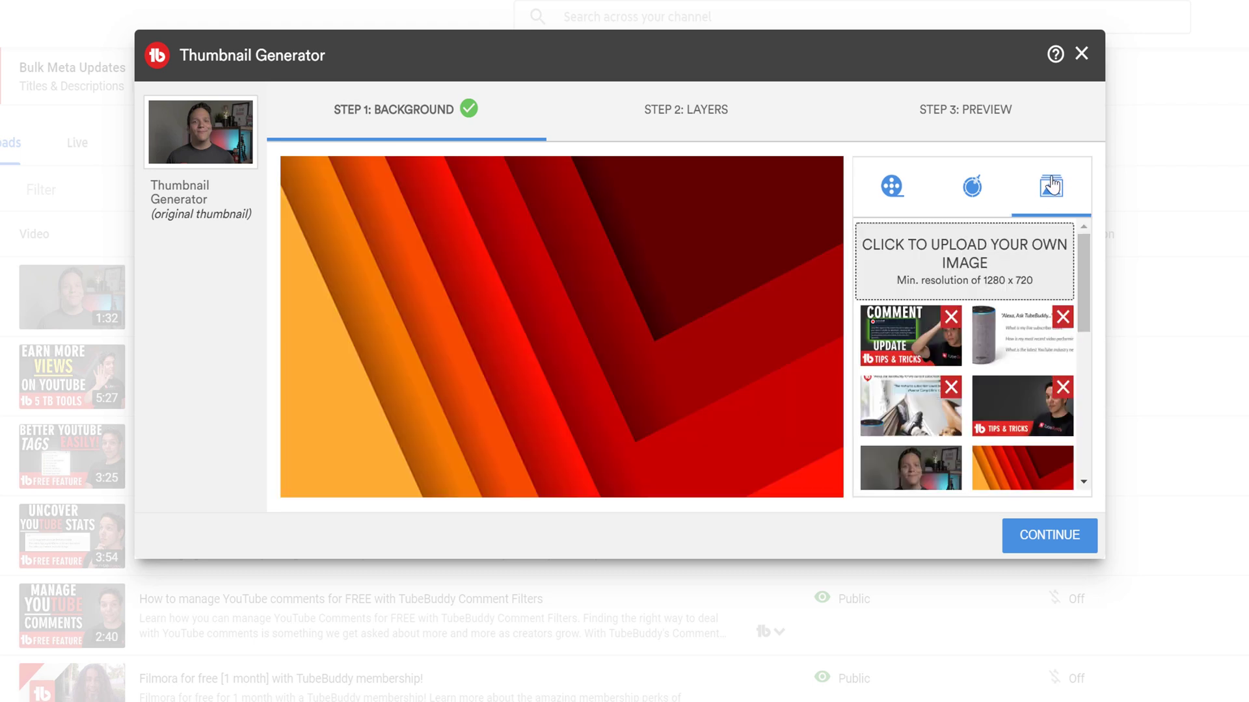
pyautogui.click(910, 467)
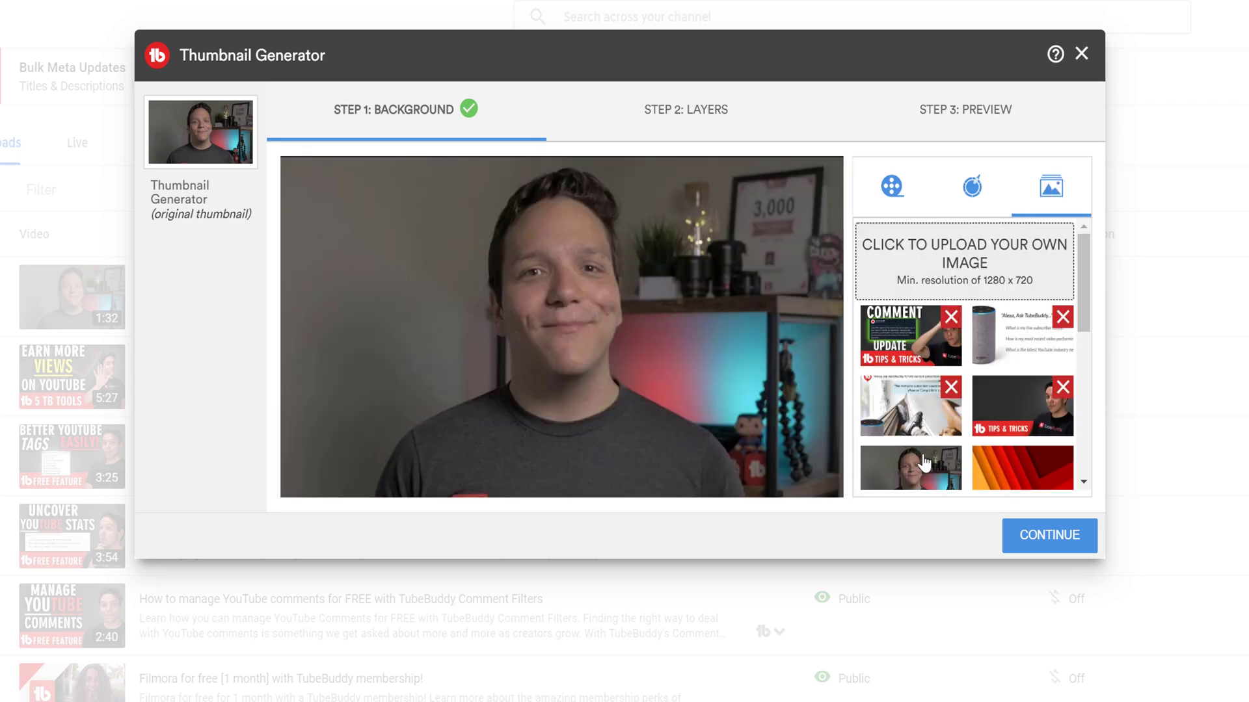
pyautogui.click(996, 459)
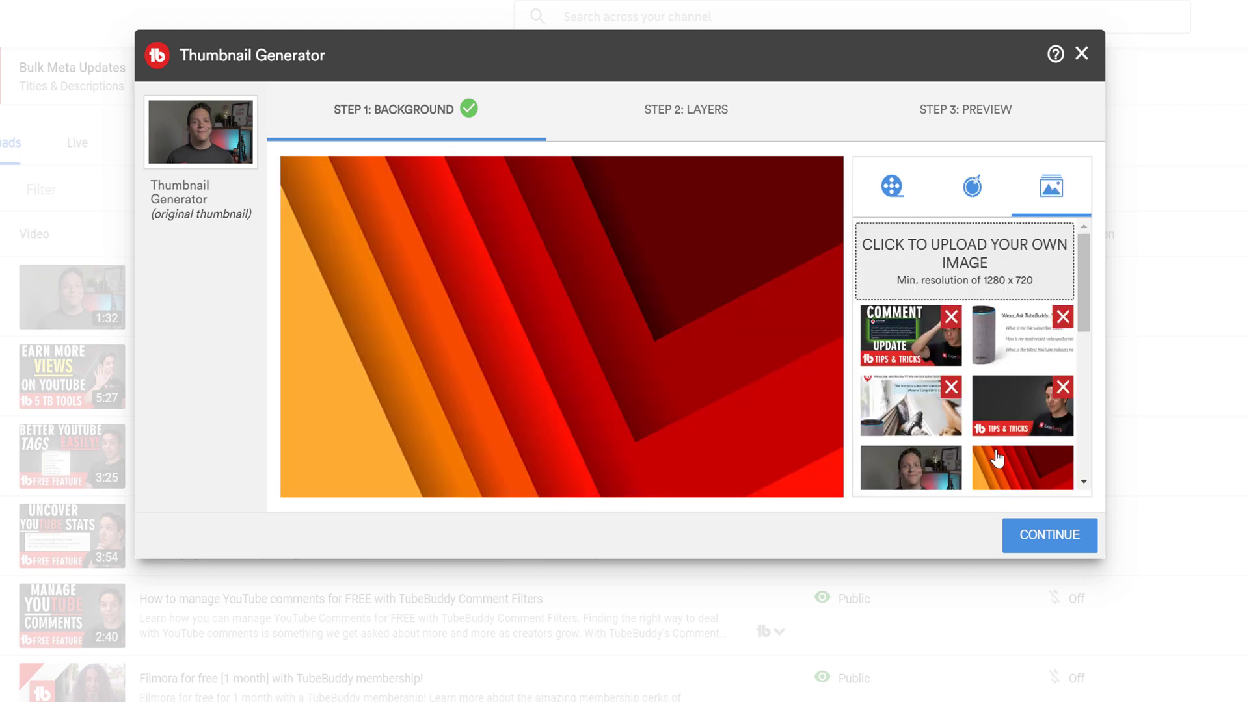
# Set a paused video still frame as the background and continue to Layers
pyautogui.click(885, 168)
pyautogui.click(310, 483)
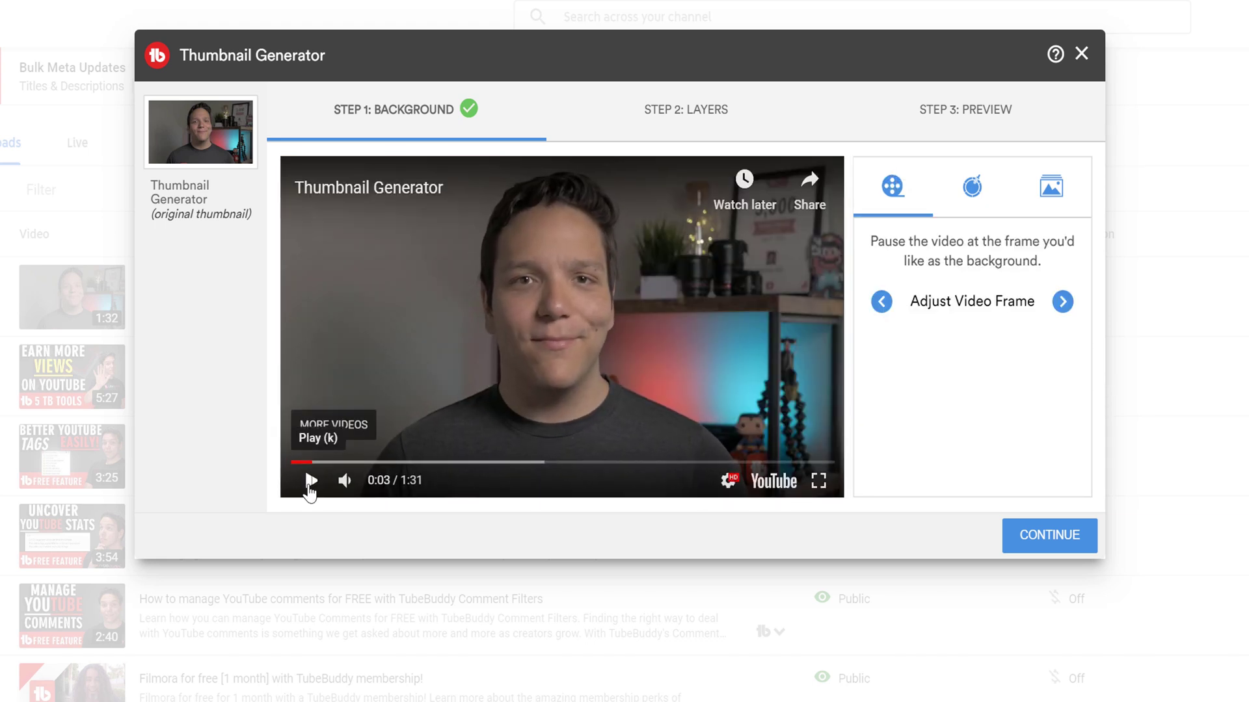
pyautogui.click(1067, 549)
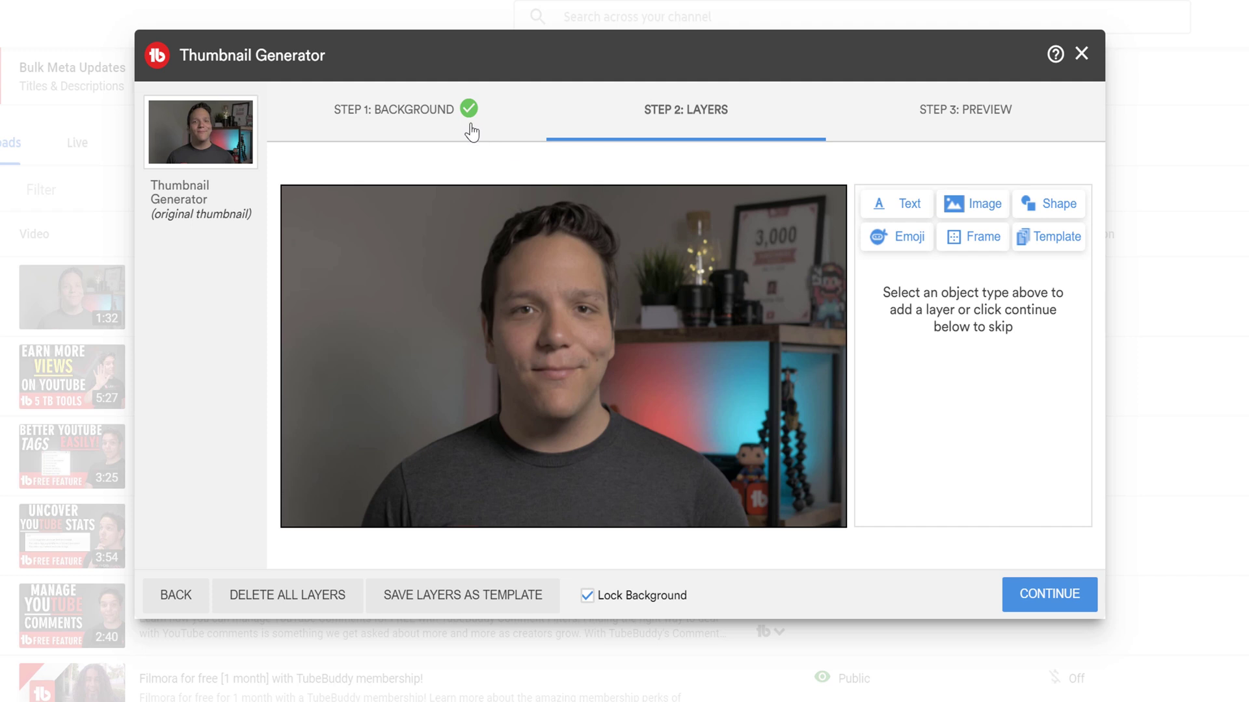
# Swap the background for the saved presenter photo from the image gallery
pyautogui.click(394, 109)
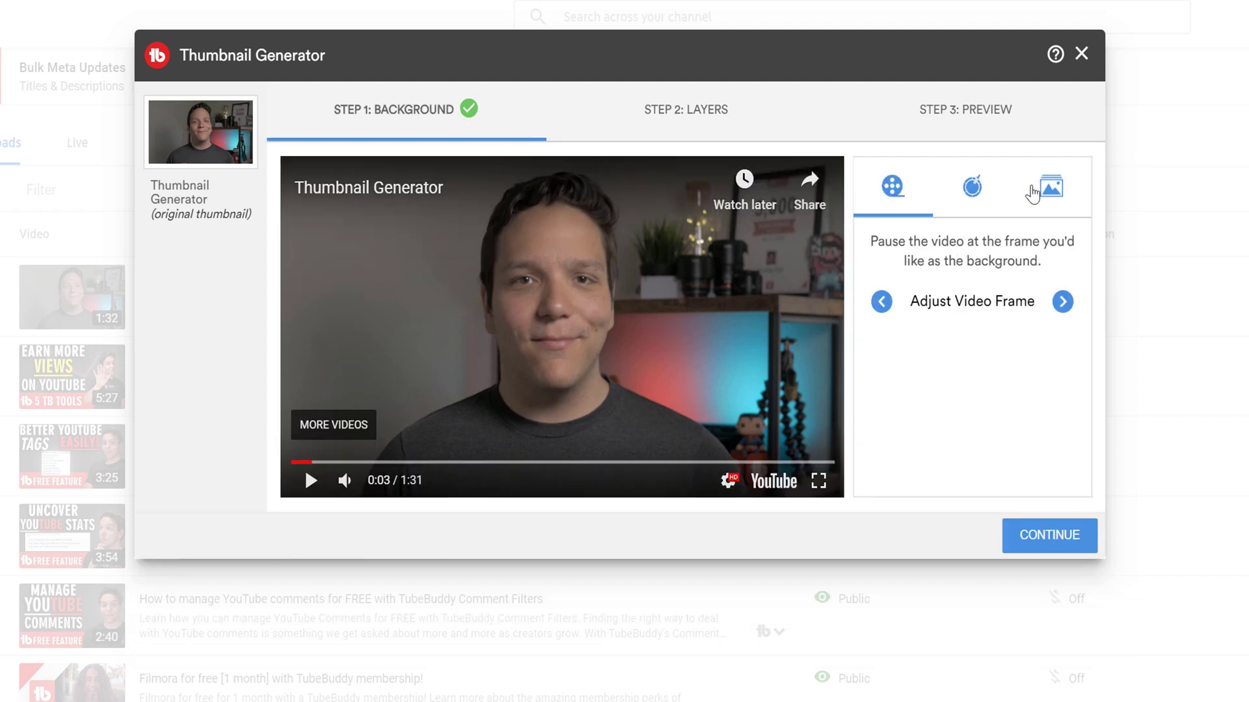
pyautogui.click(1042, 192)
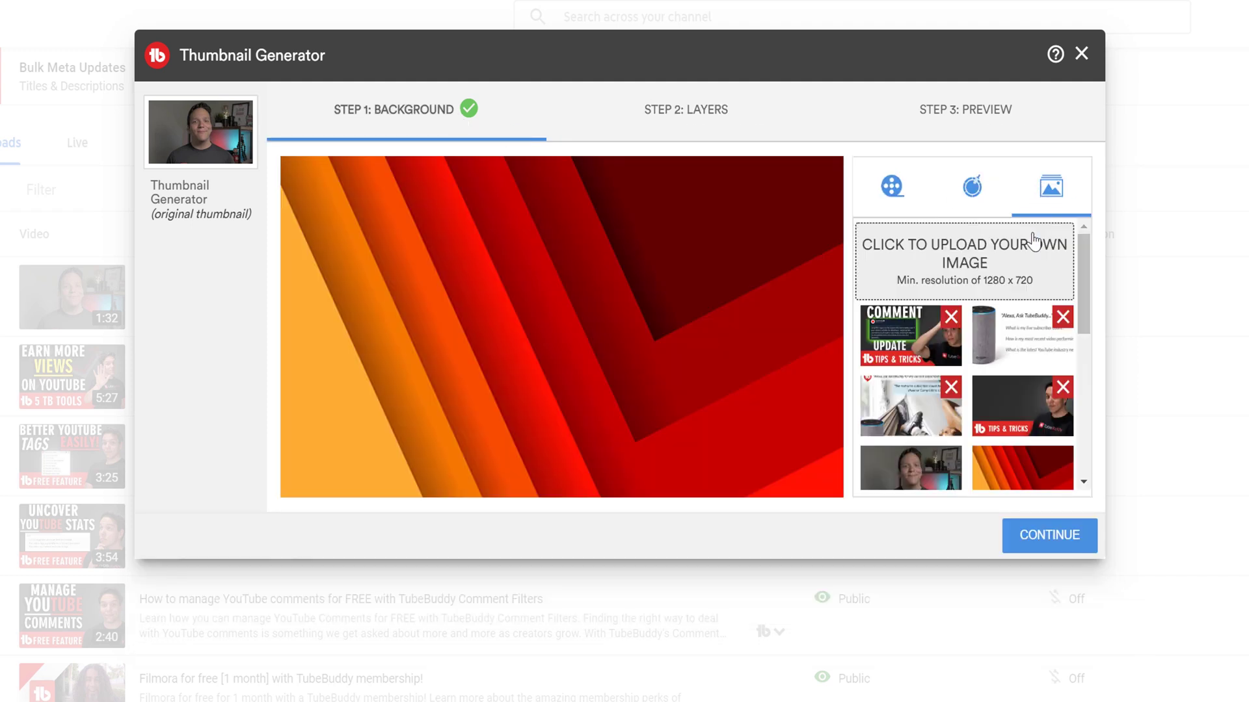
pyautogui.click(949, 465)
pyautogui.click(1026, 540)
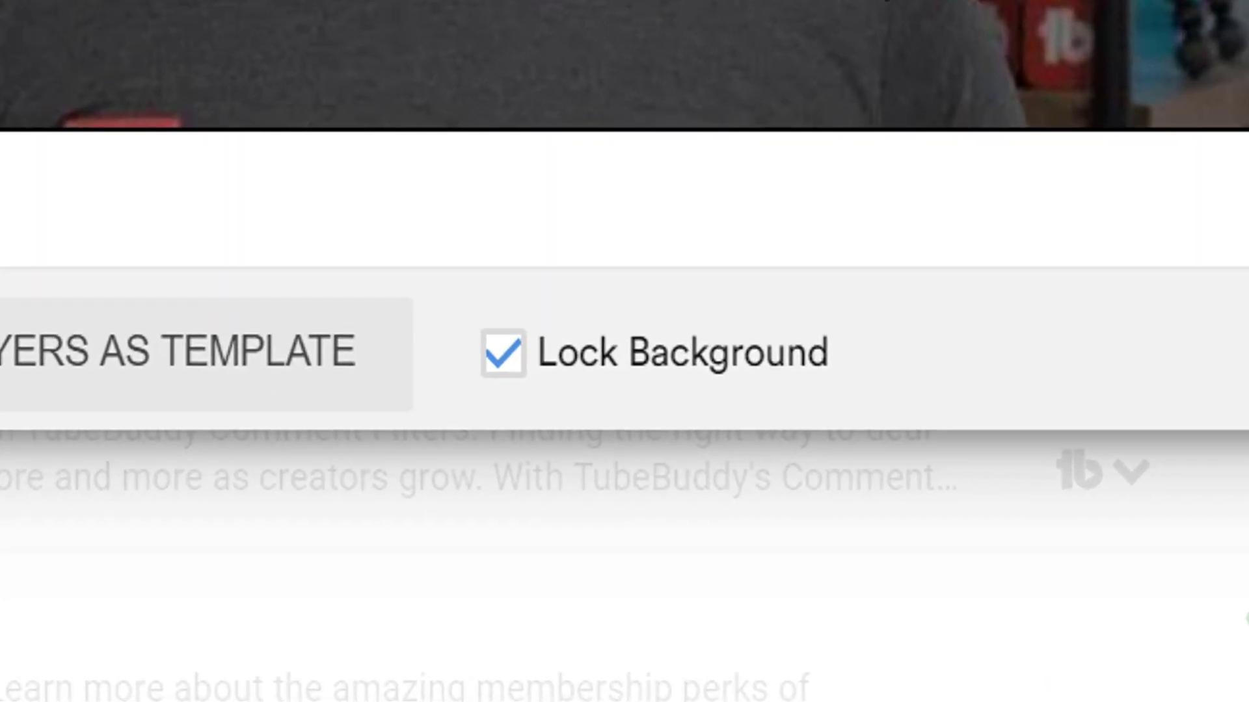
# Unlock the background and bring up its brightness adjustment, raising it to +12%
pyautogui.click(651, 368)
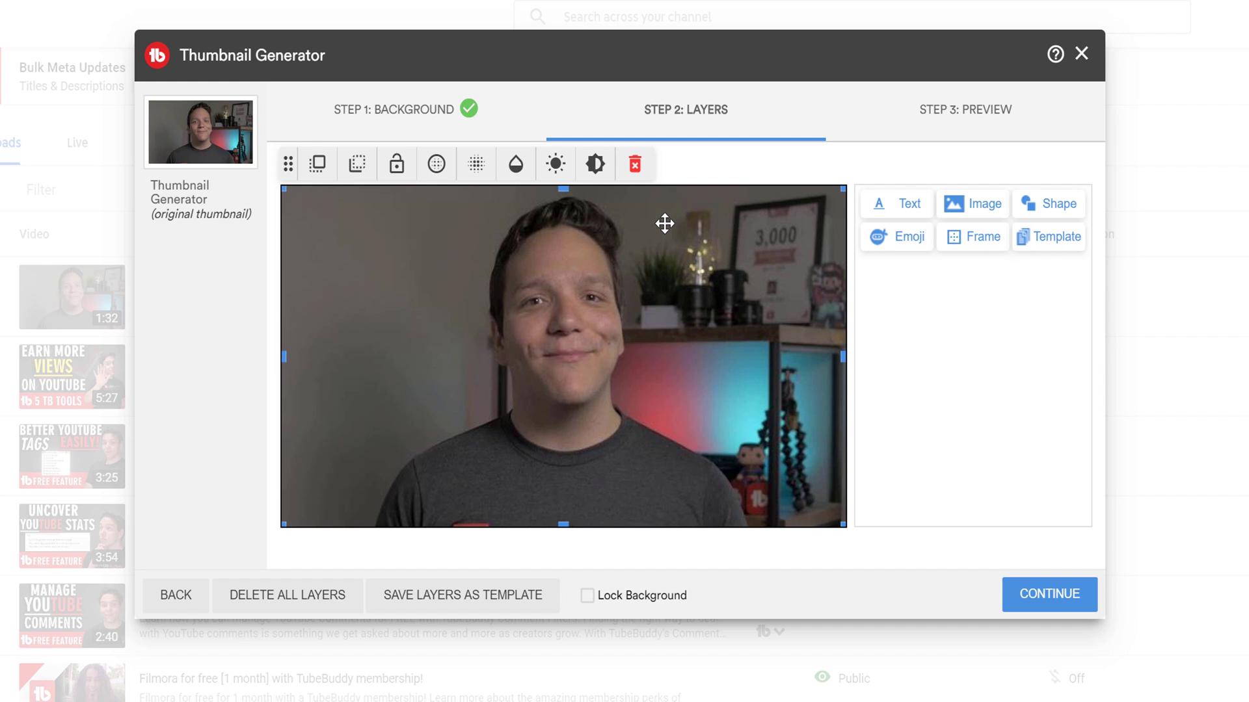
pyautogui.click(435, 119)
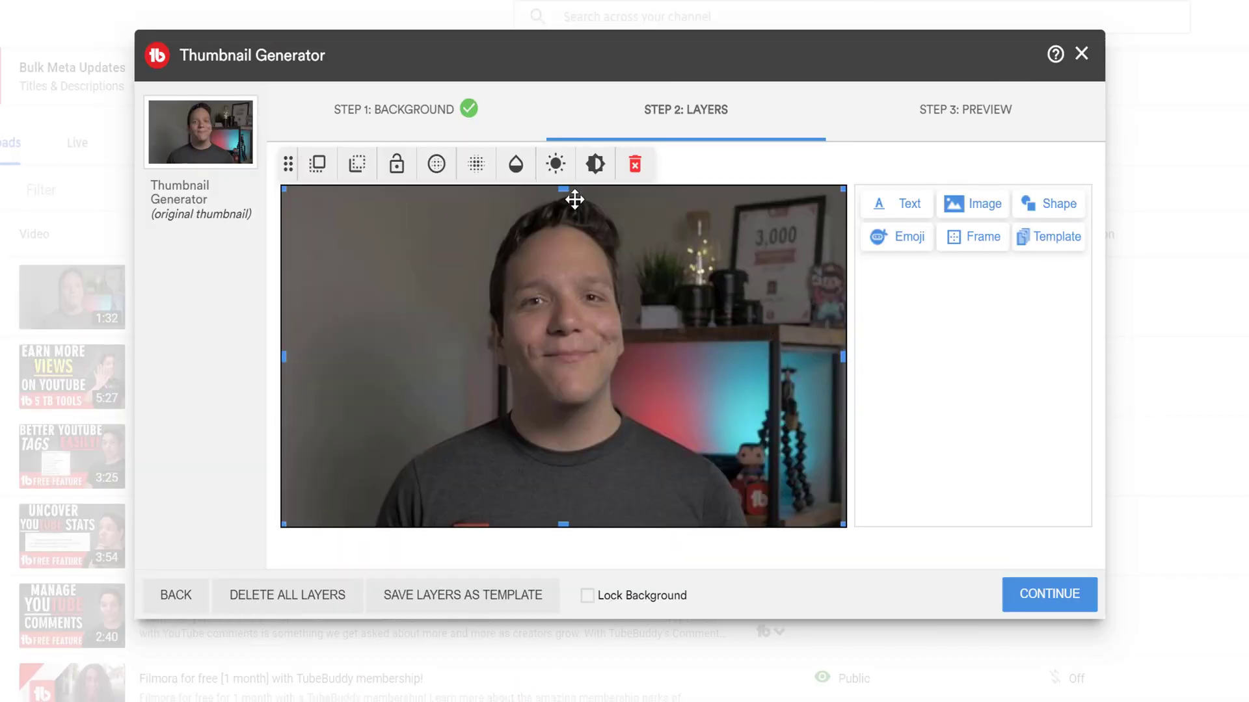
pyautogui.click(555, 164)
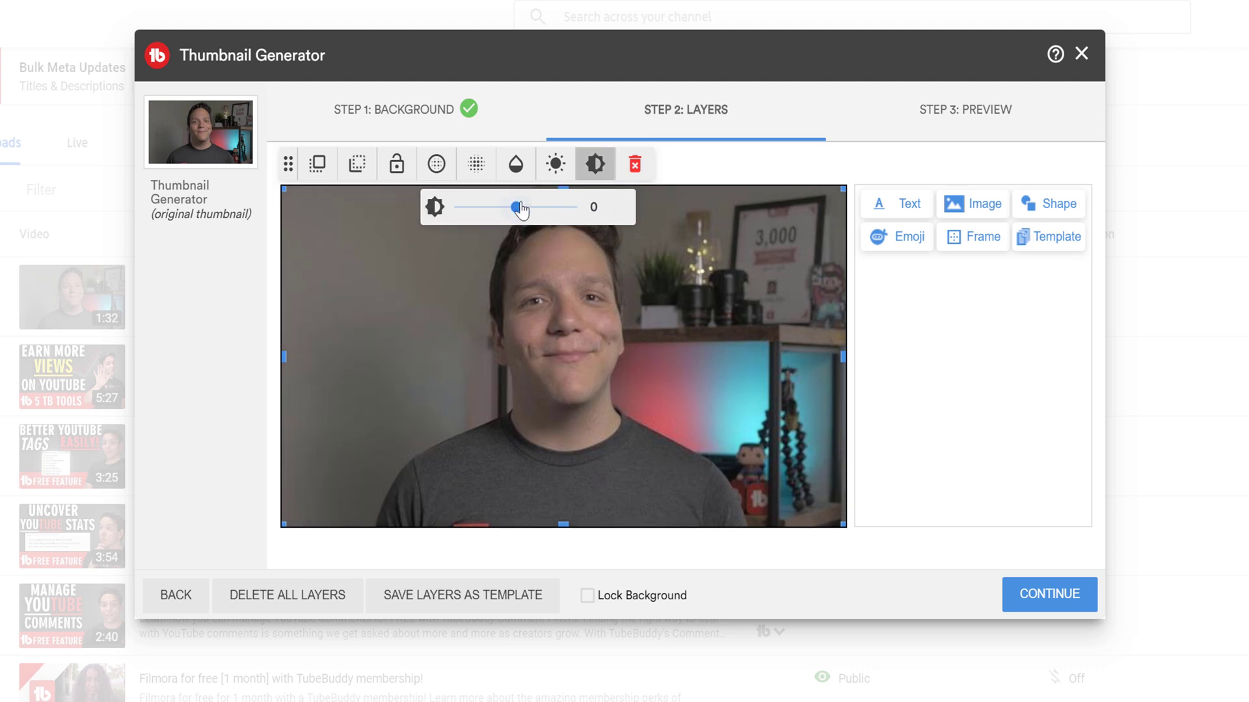
# Raise the background contrast to +12% and re-lock the background
pyautogui.moveTo(516, 208)
pyautogui.mouseDown()
pyautogui.moveTo(529, 208)
pyautogui.moveTo(518, 213)
pyautogui.mouseUp()
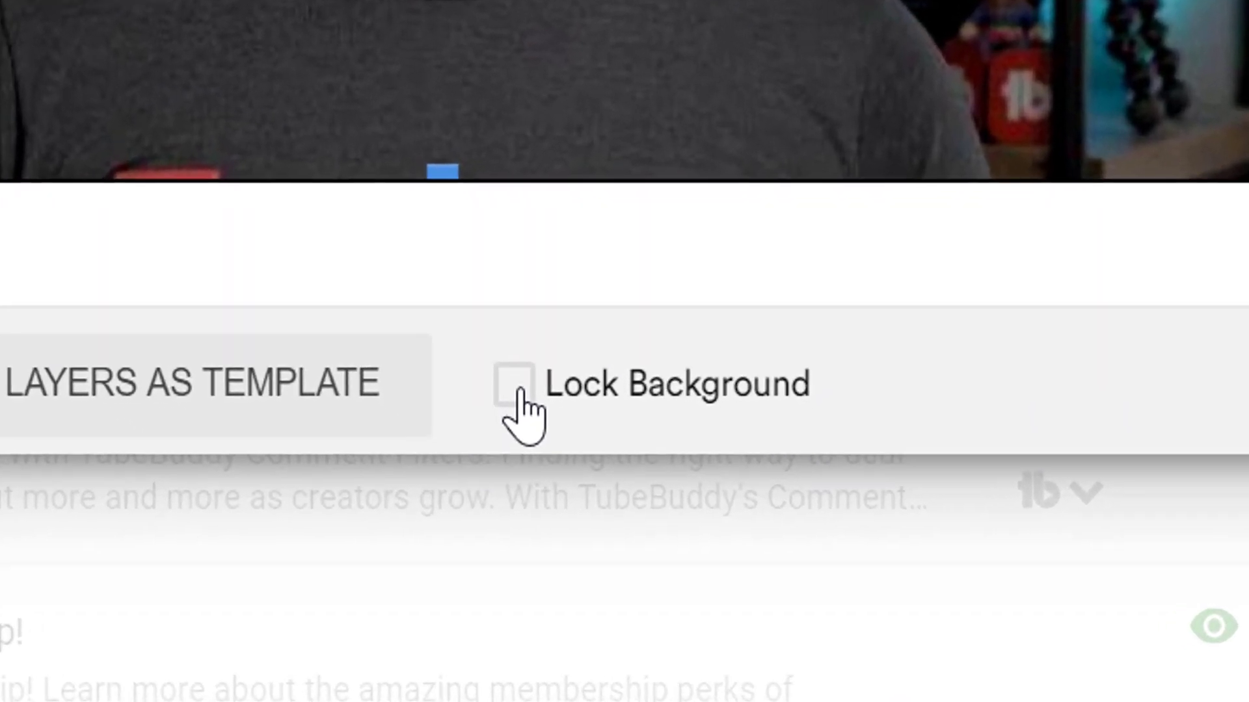
pyautogui.click(515, 385)
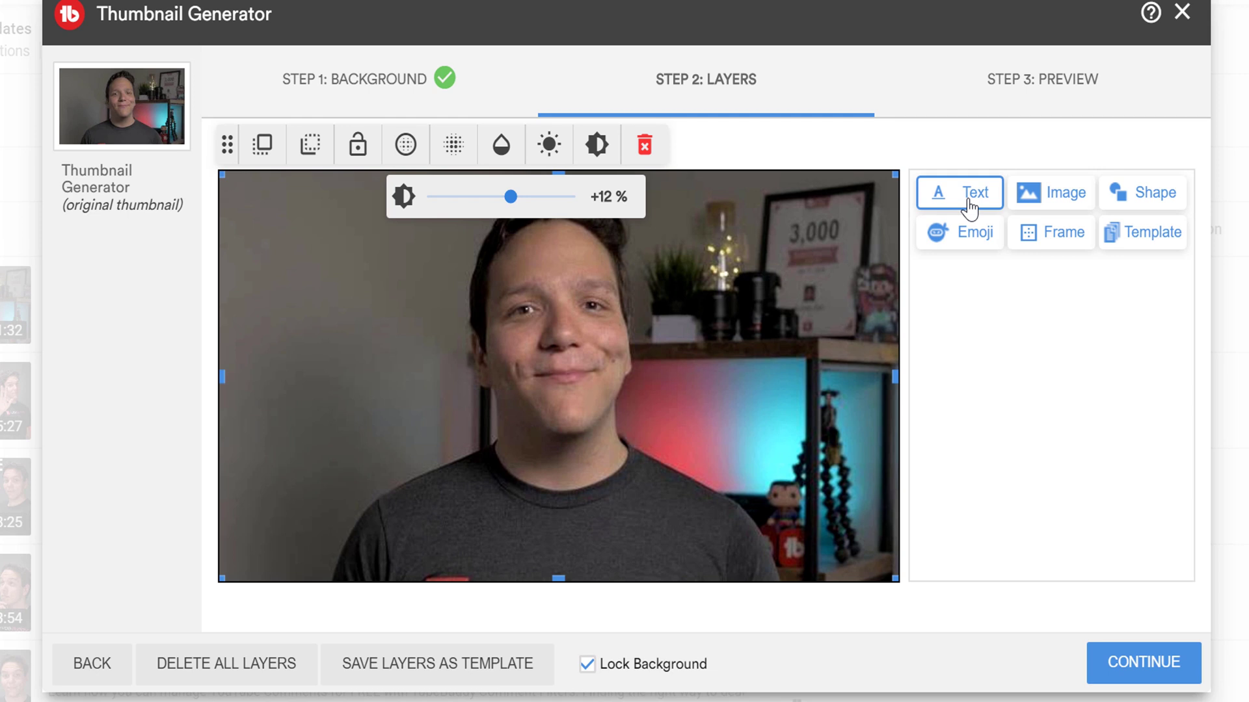
pyautogui.click(907, 207)
pyautogui.click(1034, 206)
pyautogui.click(1116, 194)
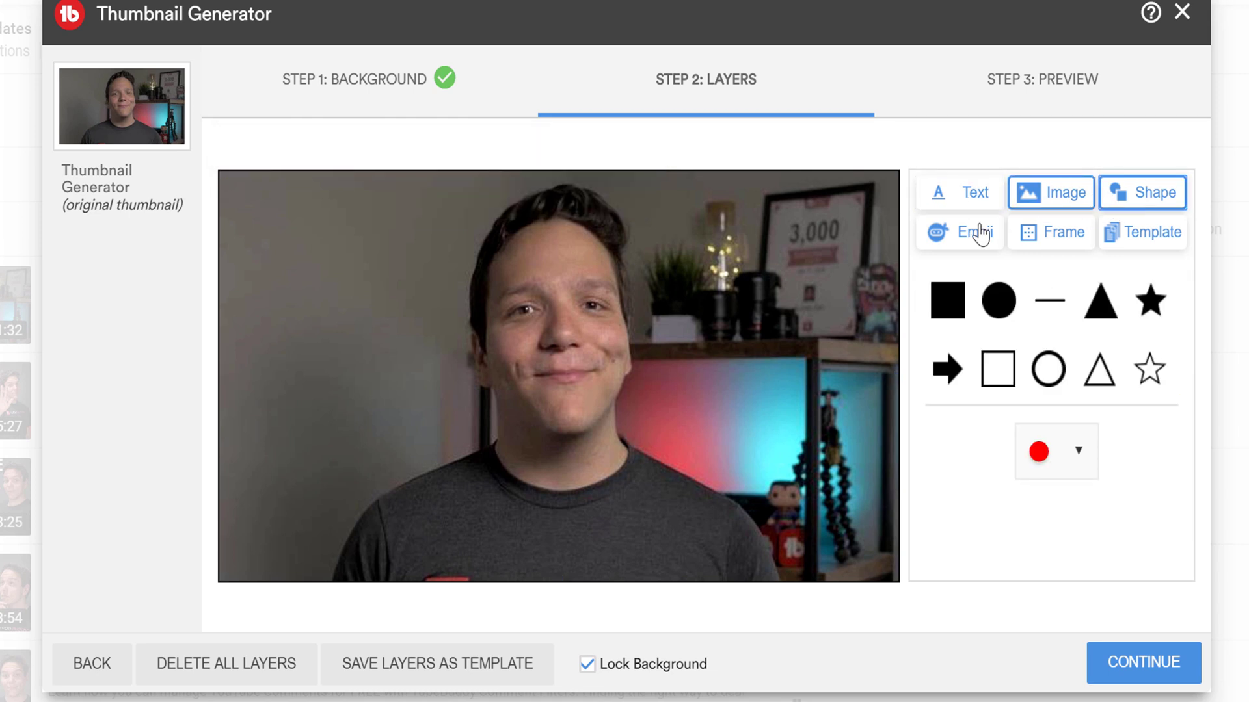
pyautogui.click(957, 242)
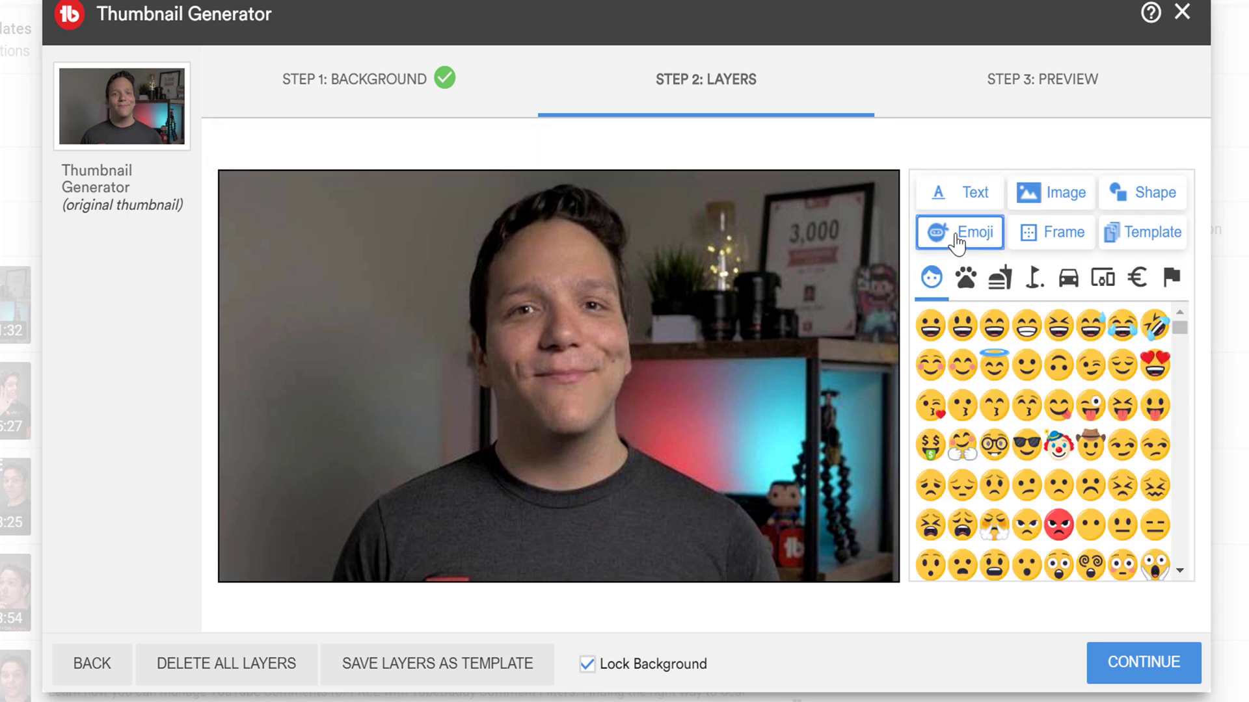
pyautogui.click(1034, 235)
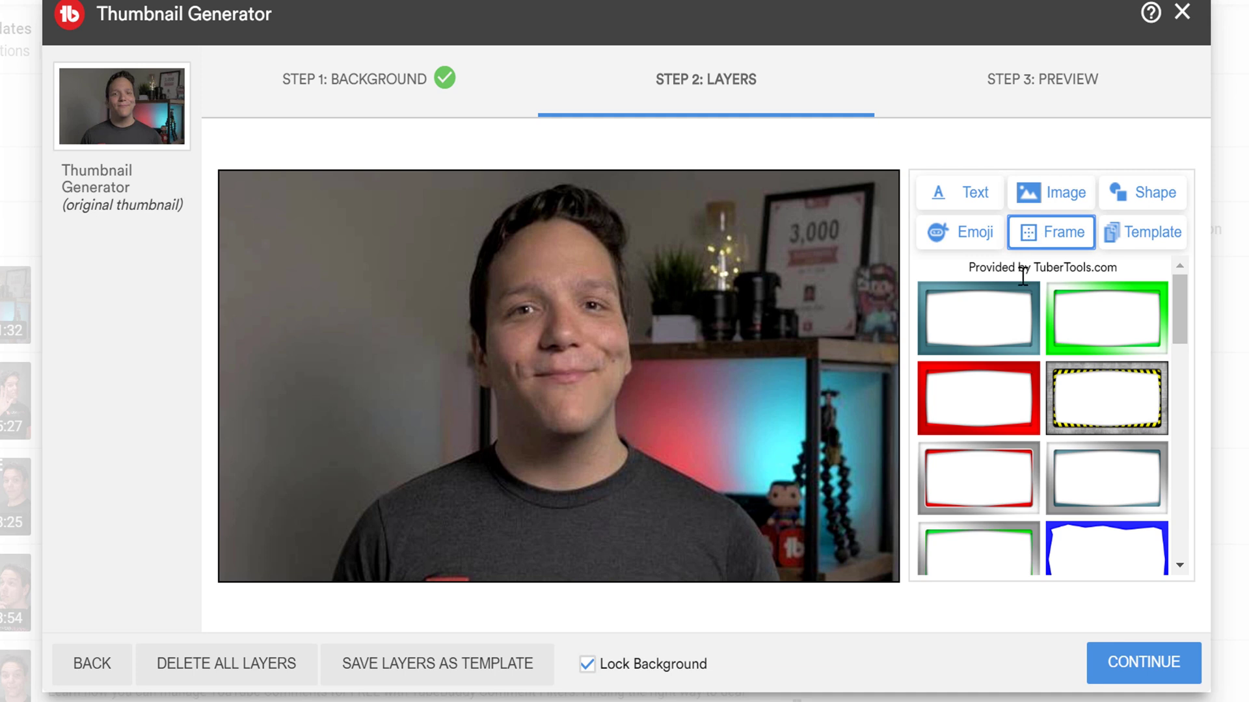
pyautogui.click(1015, 326)
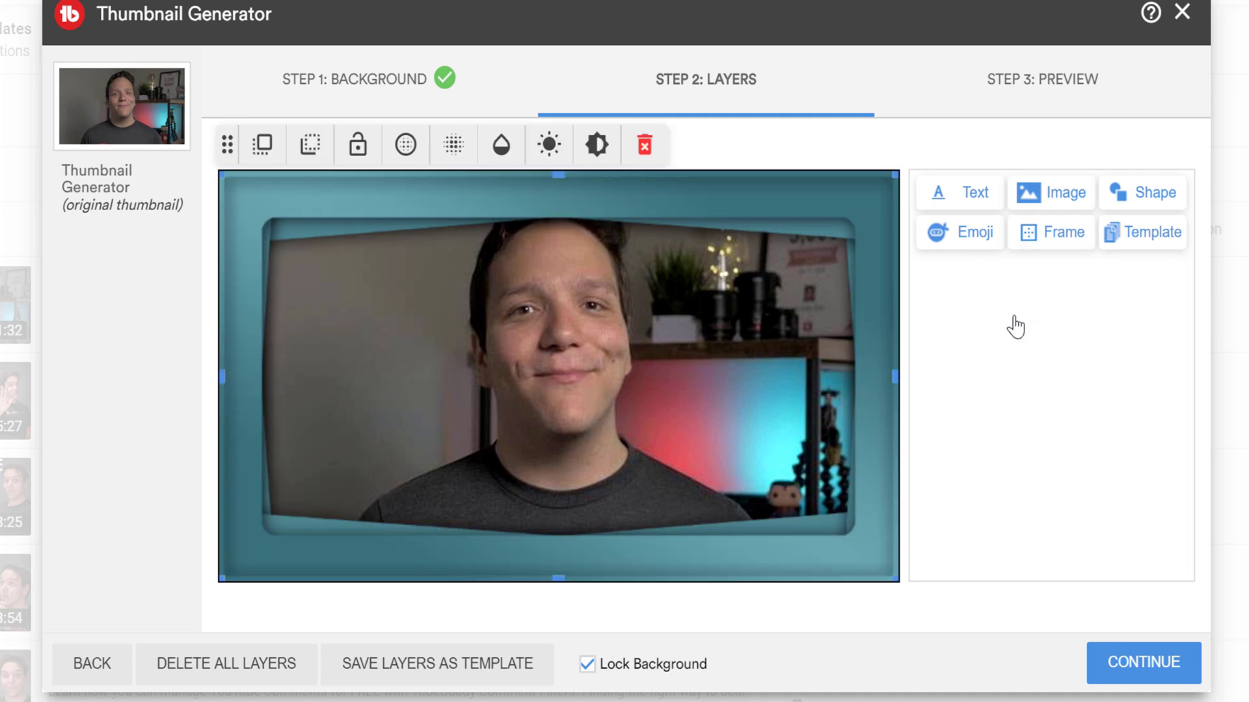
pyautogui.click(1061, 242)
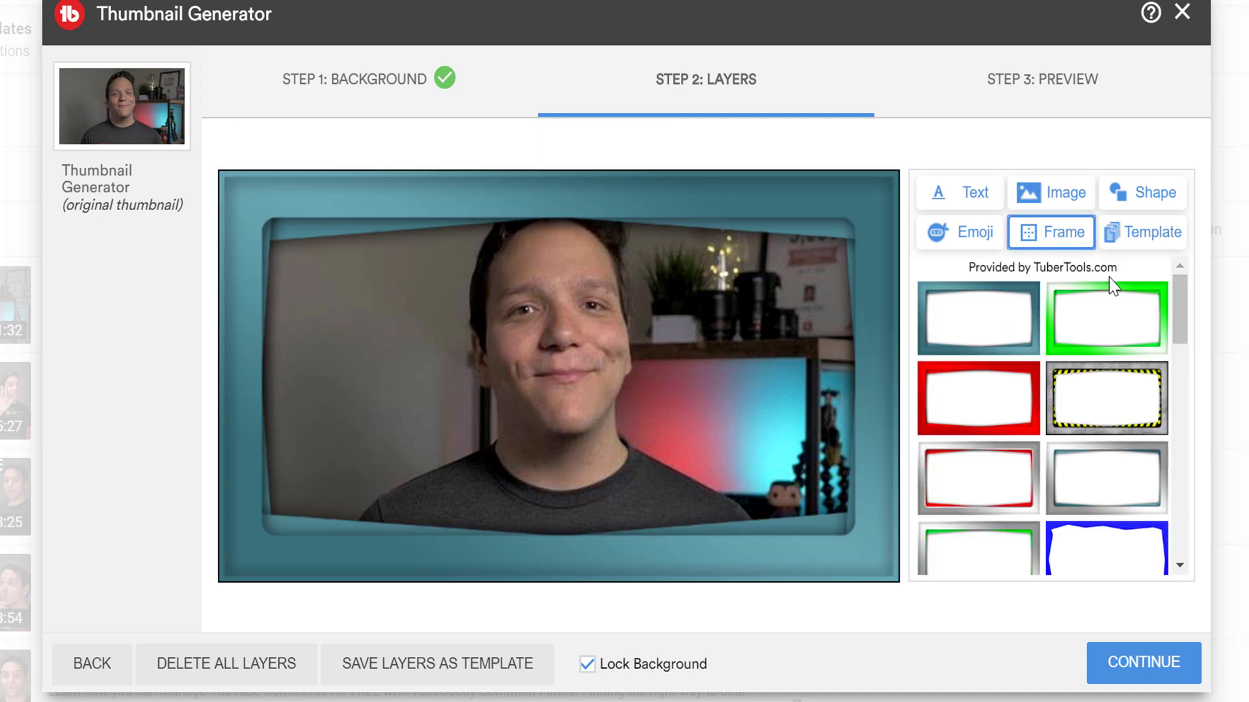
pyautogui.click(1148, 240)
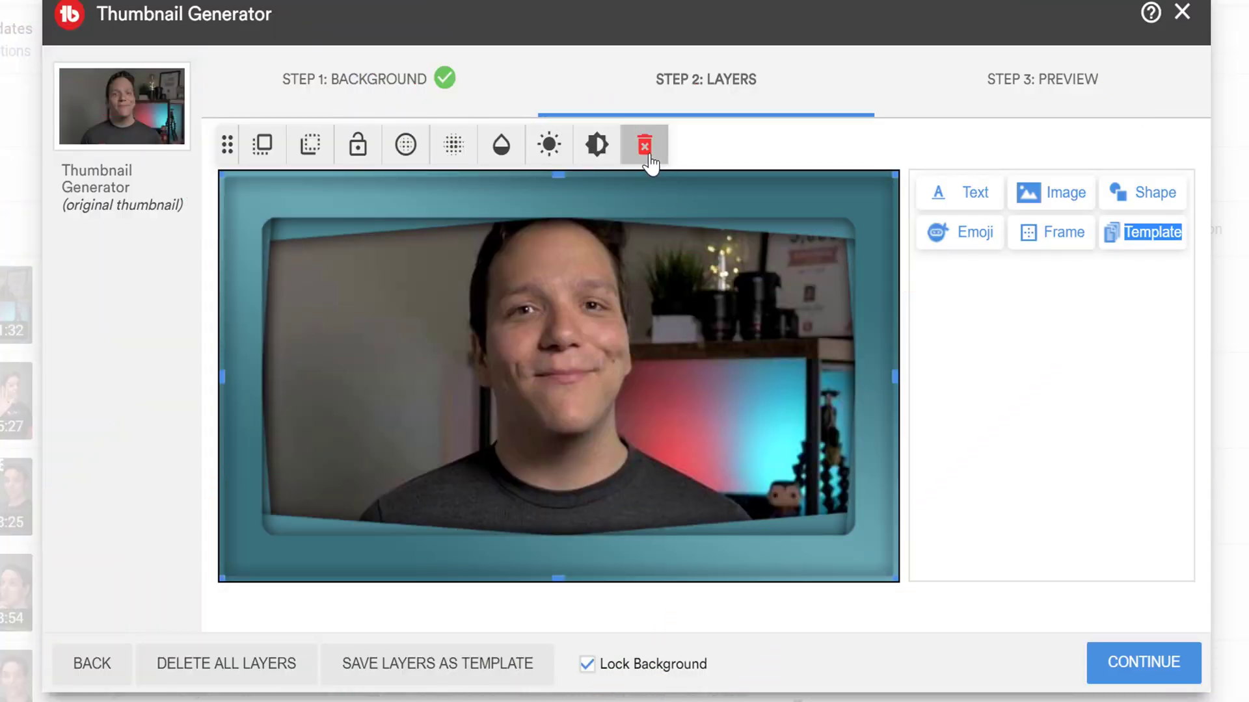
pyautogui.click(647, 153)
# Upload the dark image with the red TubeBuddy banner and make it the background
pyautogui.click(426, 93)
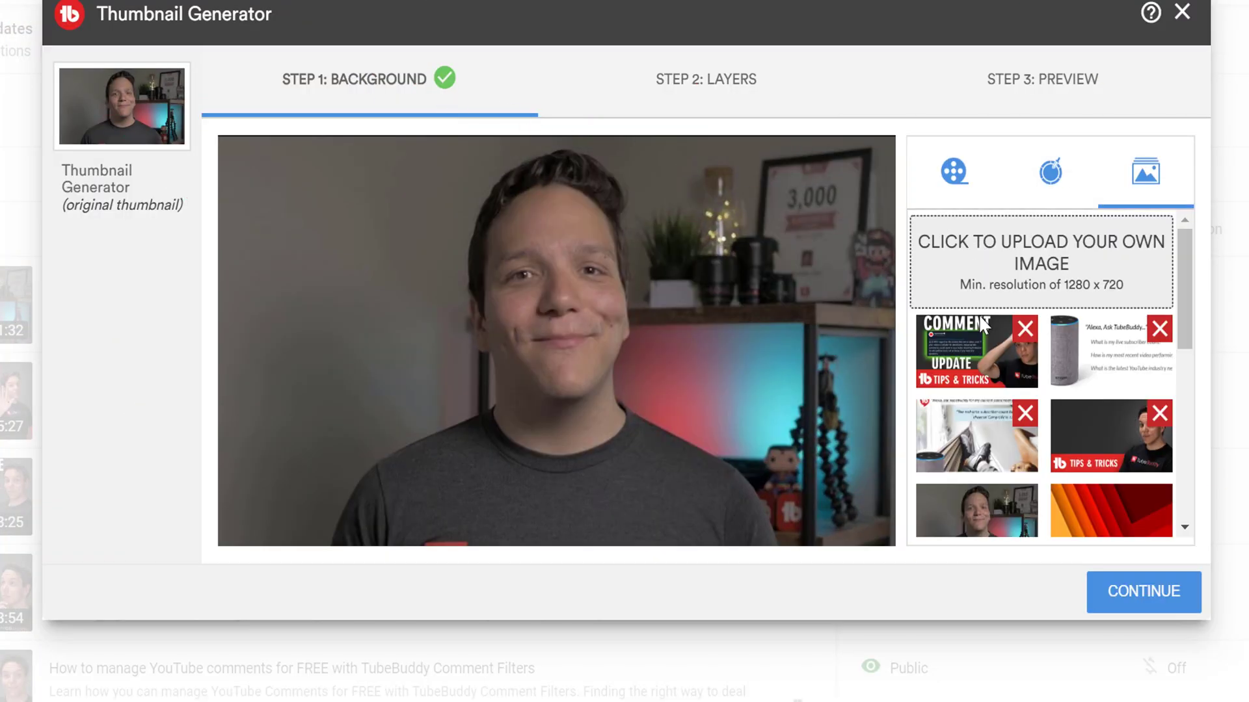
pyautogui.click(1017, 282)
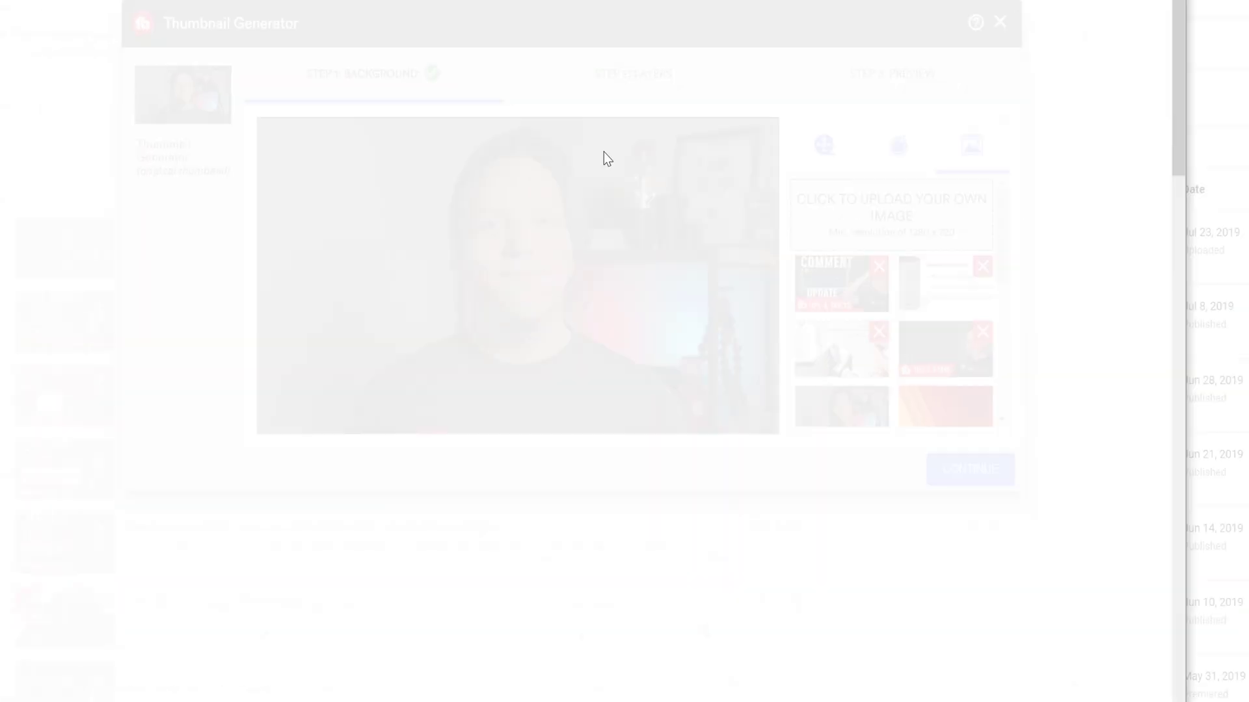
pyautogui.click(355, 71)
pyautogui.doubleClick(356, 71)
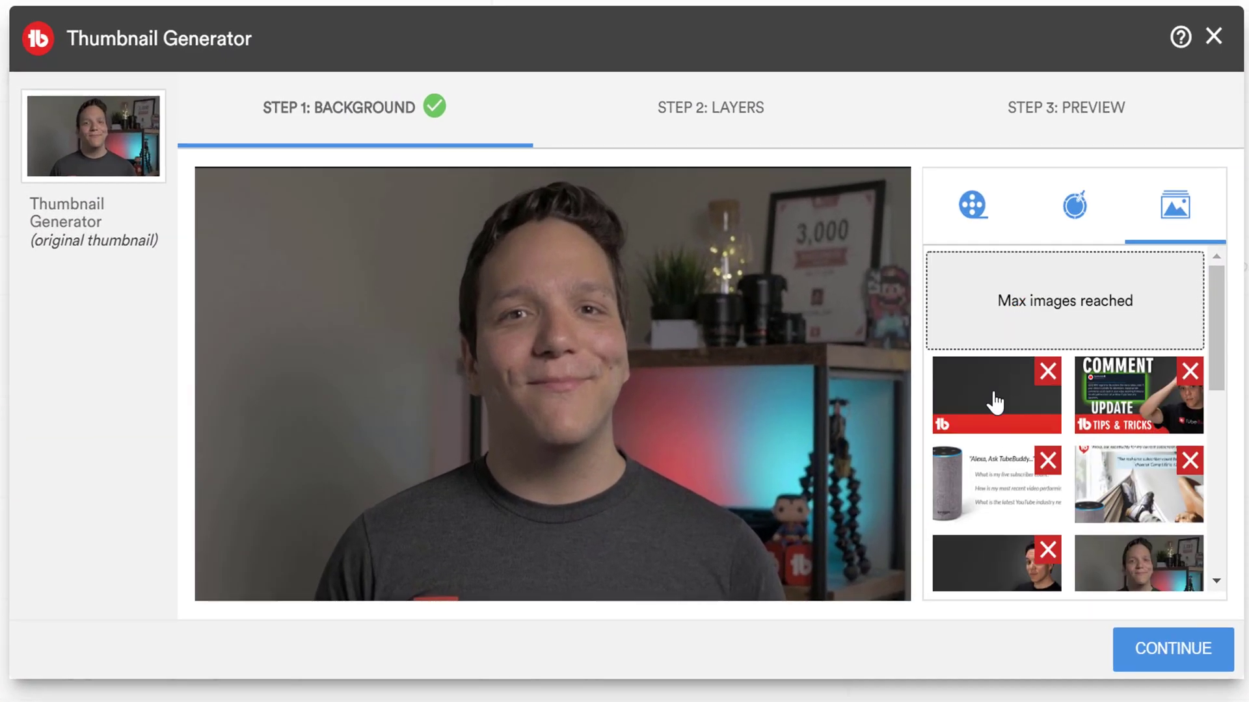
pyautogui.click(995, 403)
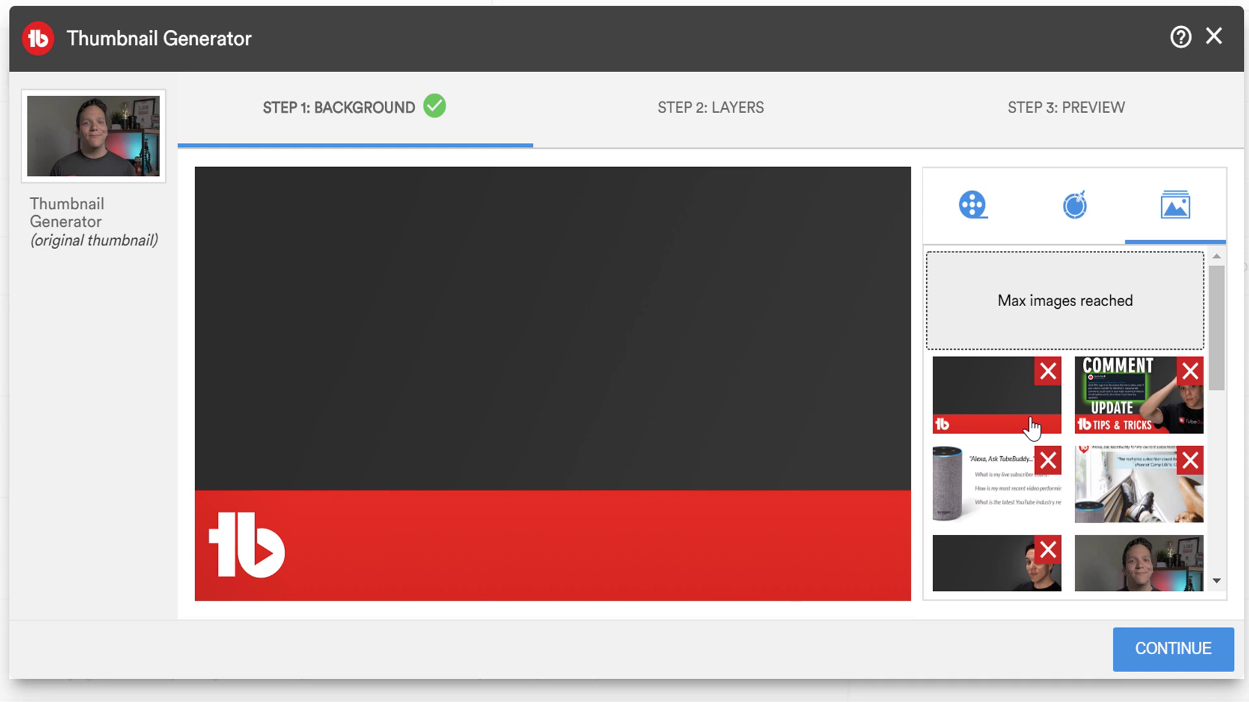
pyautogui.click(1179, 651)
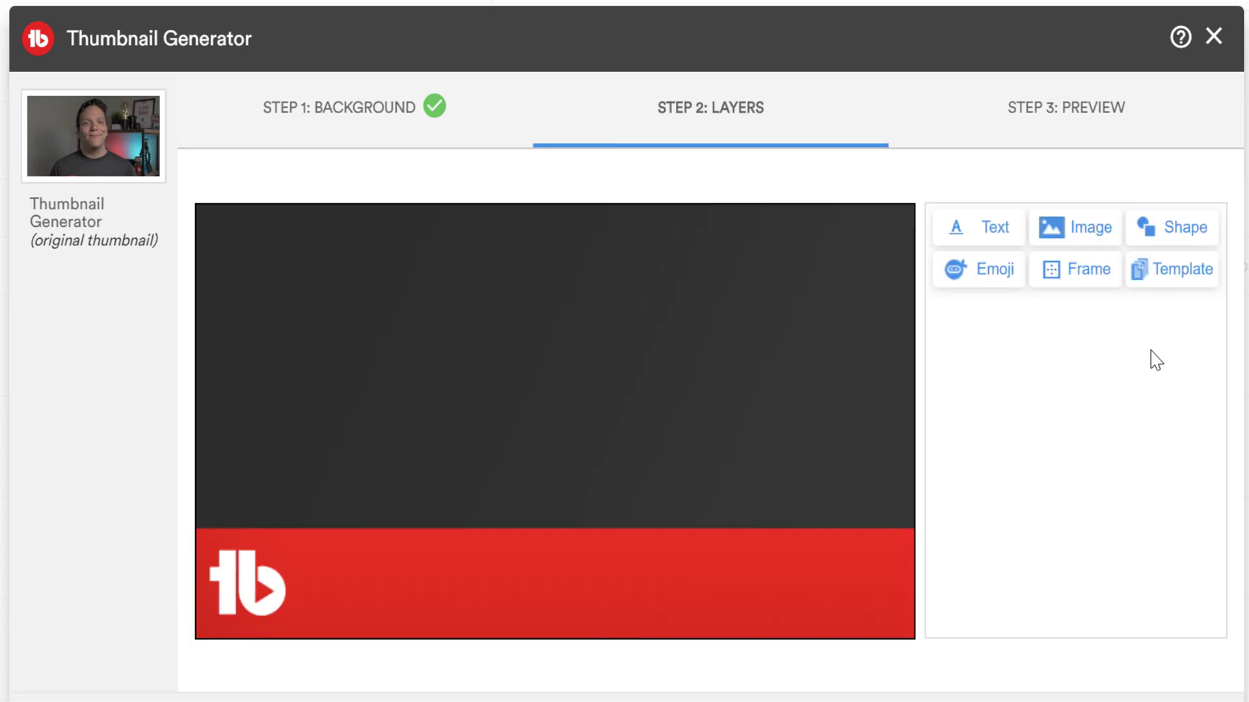
# Upload the cut-out face photo and place it on the thumbnail's right side
pyautogui.click(1057, 242)
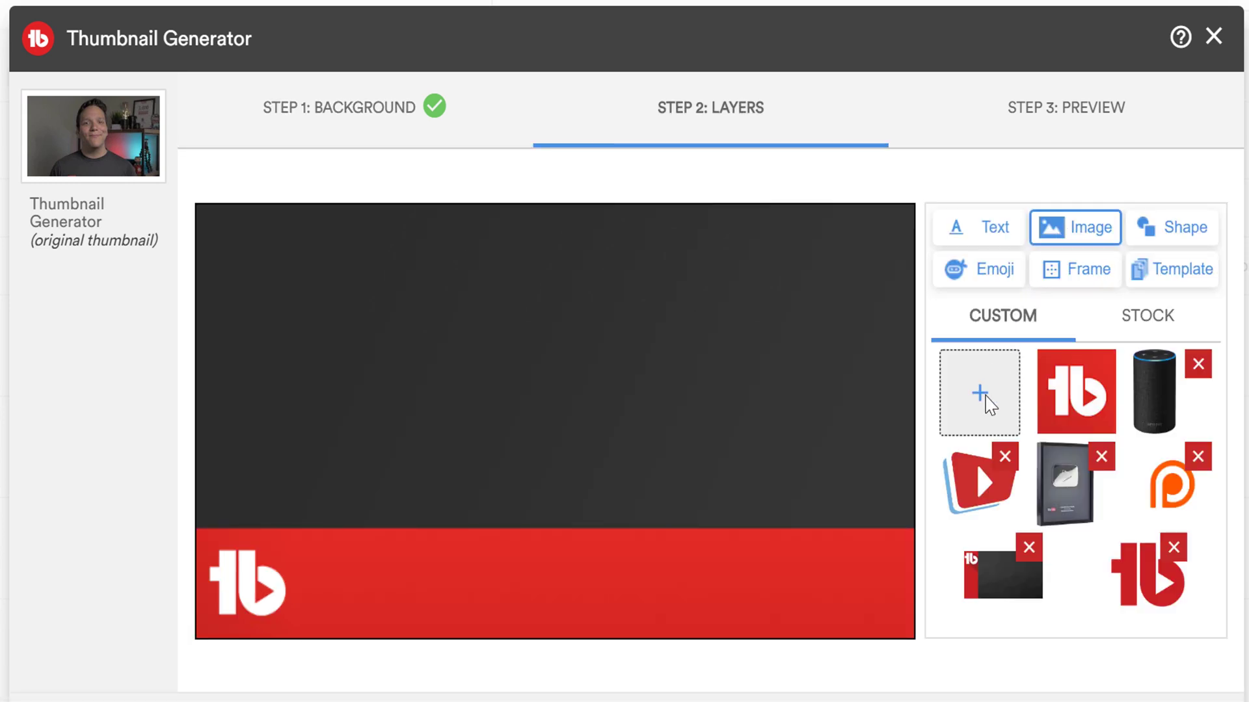
pyautogui.click(977, 390)
pyautogui.doubleClick(163, 153)
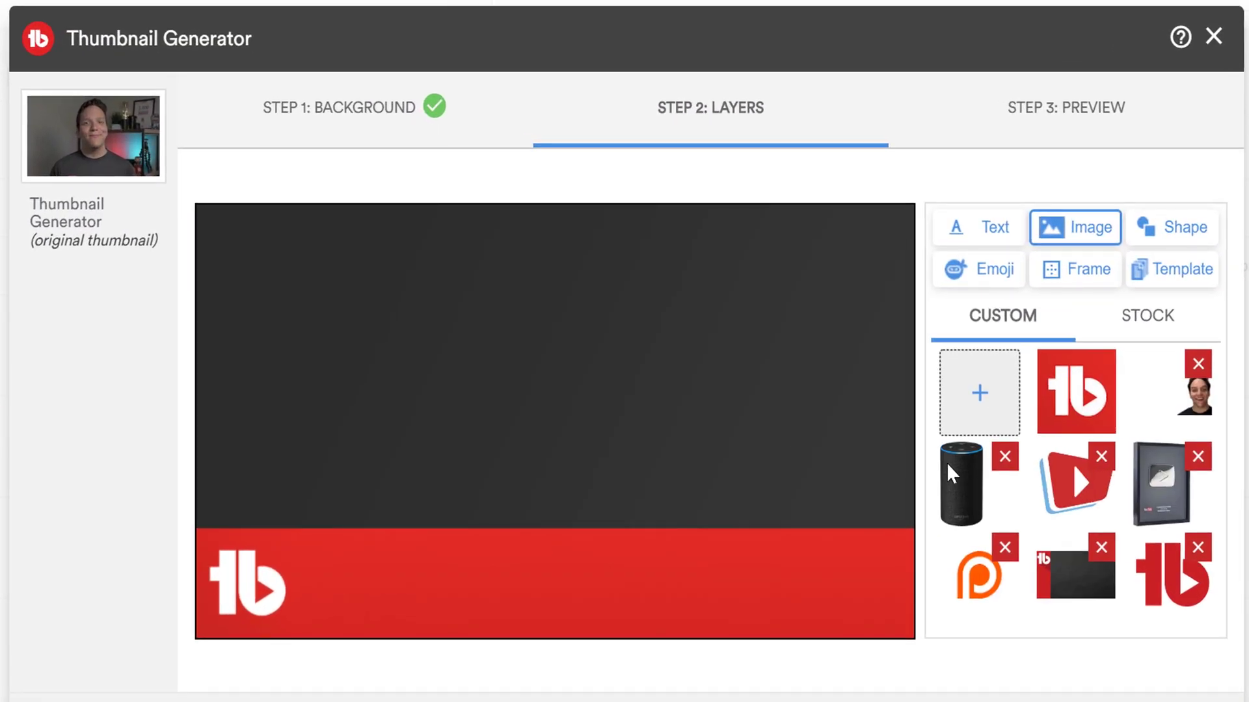
pyautogui.click(1187, 411)
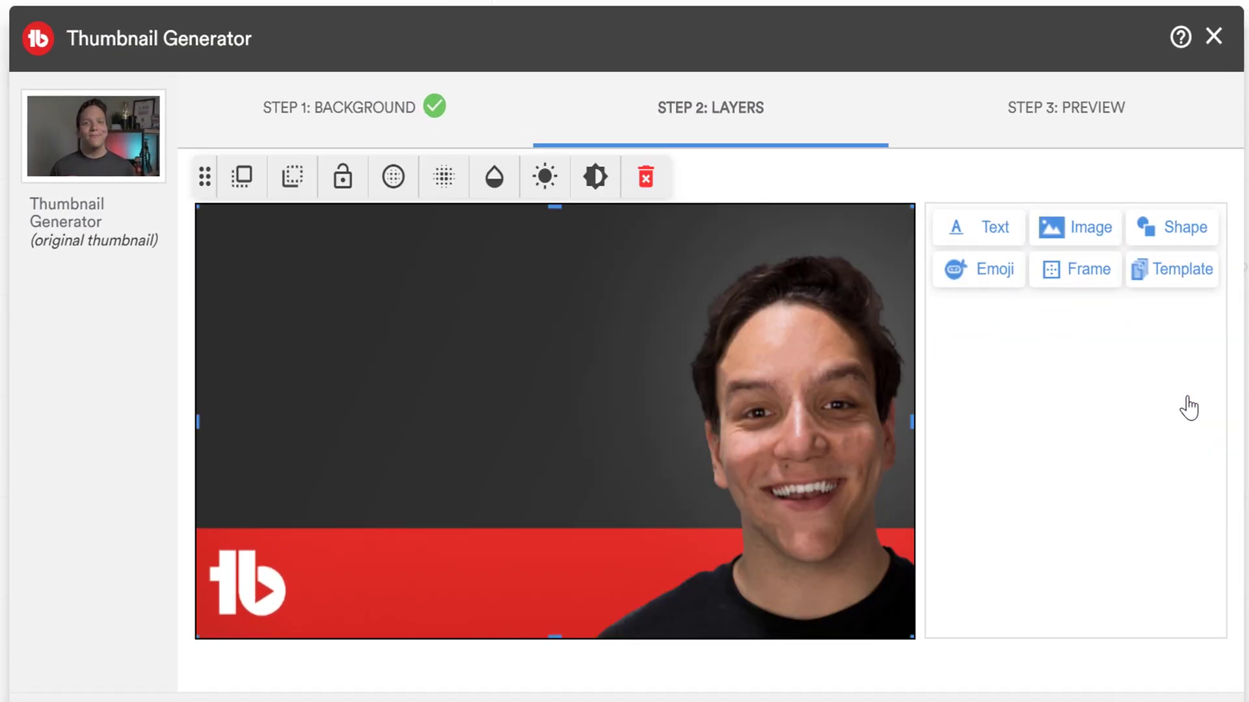
pyautogui.click(1077, 234)
pyautogui.click(982, 227)
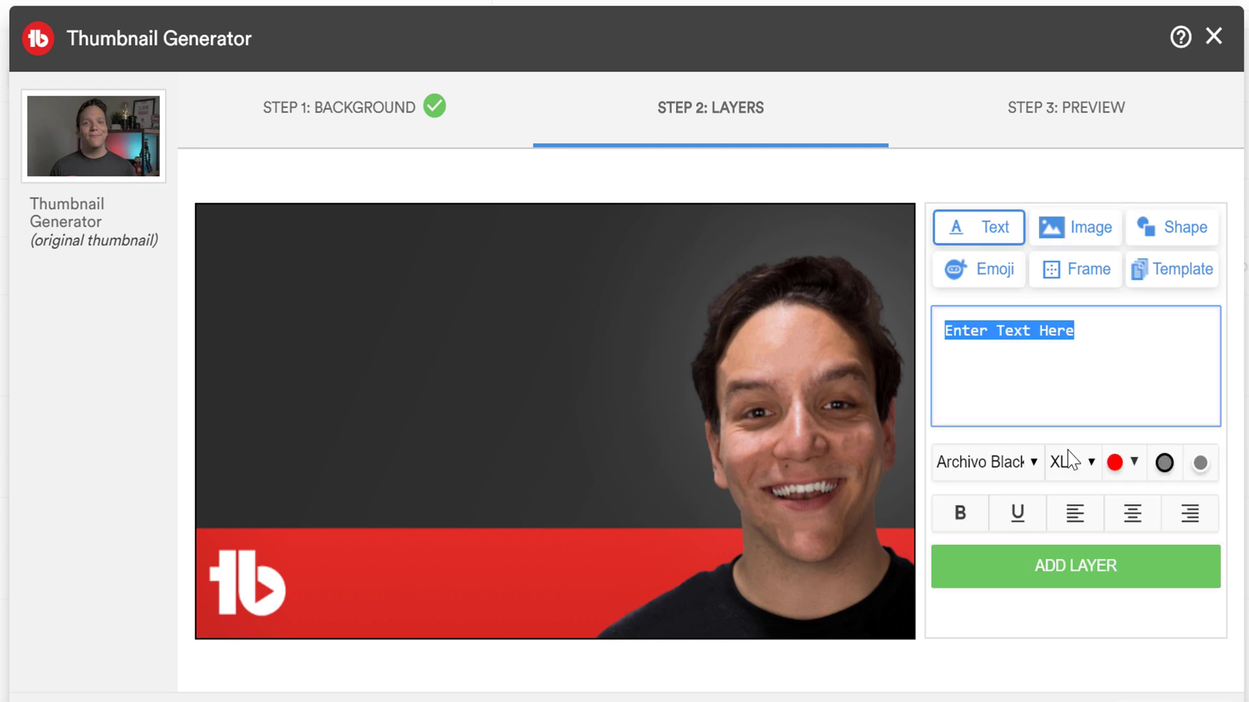
pyautogui.click(1030, 459)
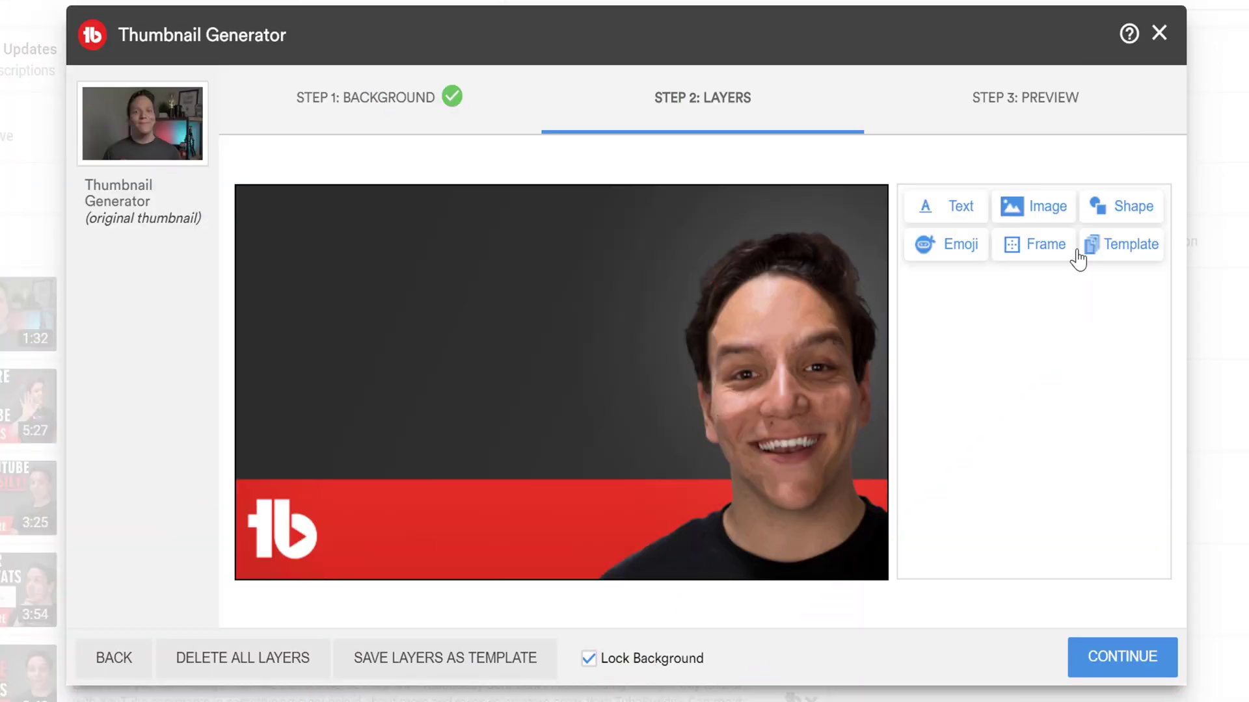
# Add a green filled rectangle with a white glow at the thumbnail's upper left
pyautogui.click(1106, 221)
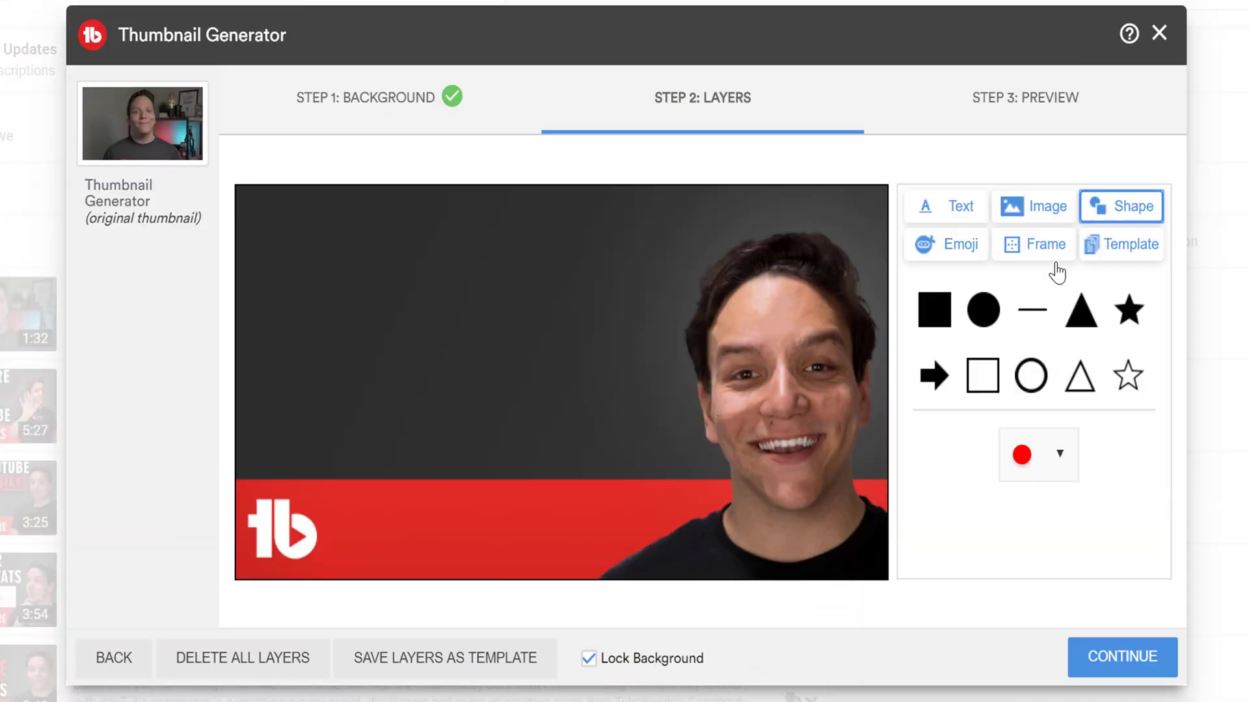
pyautogui.click(1061, 451)
pyautogui.click(1242, 549)
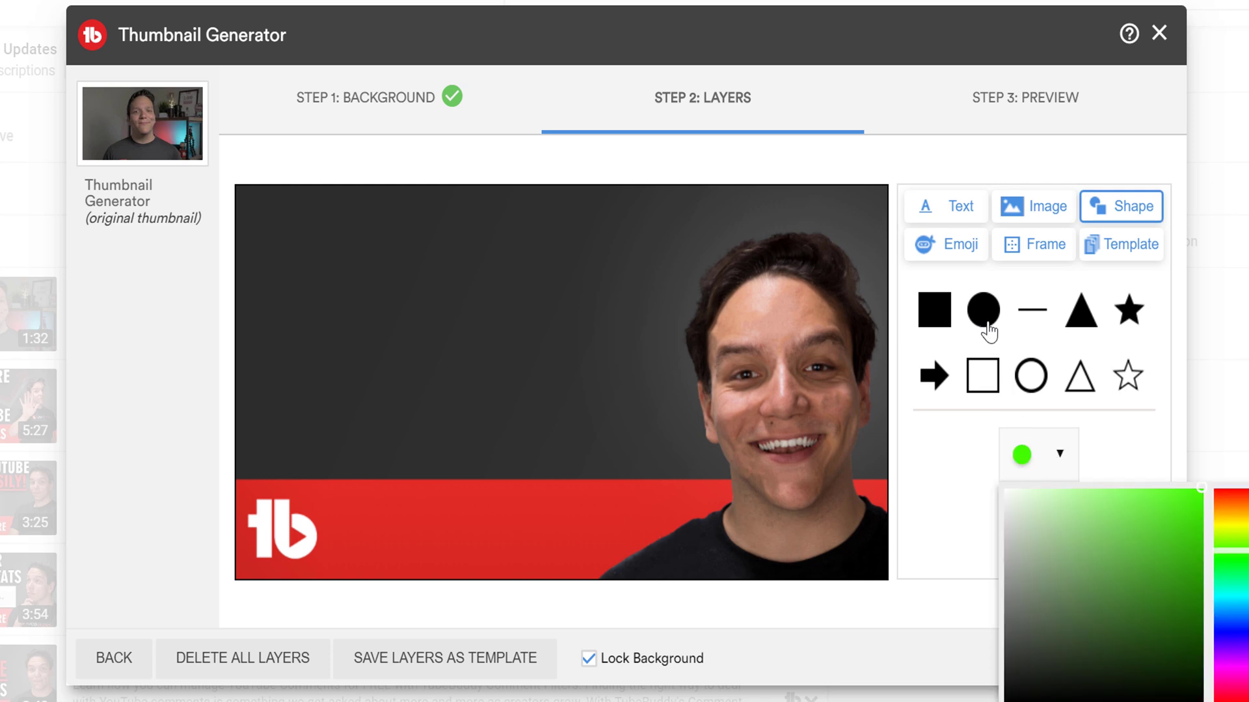
pyautogui.click(940, 314)
pyautogui.click(431, 316)
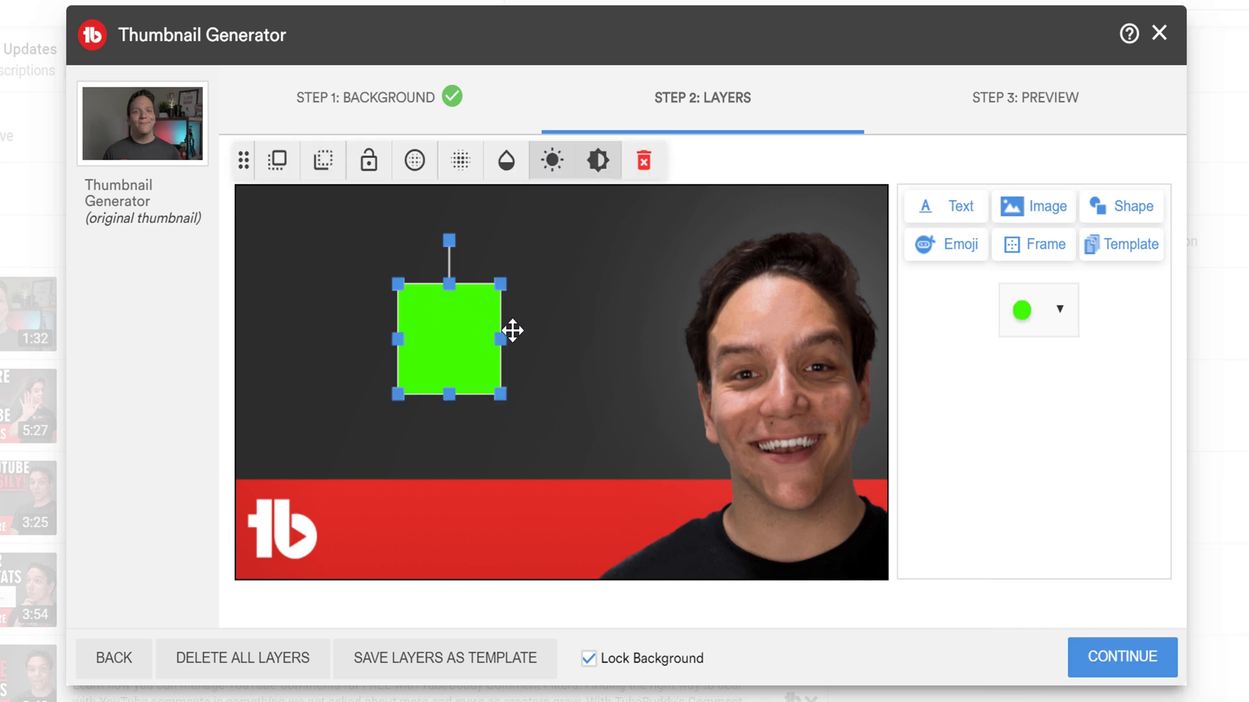
pyautogui.moveTo(500, 337); pyautogui.dragTo(470, 331)
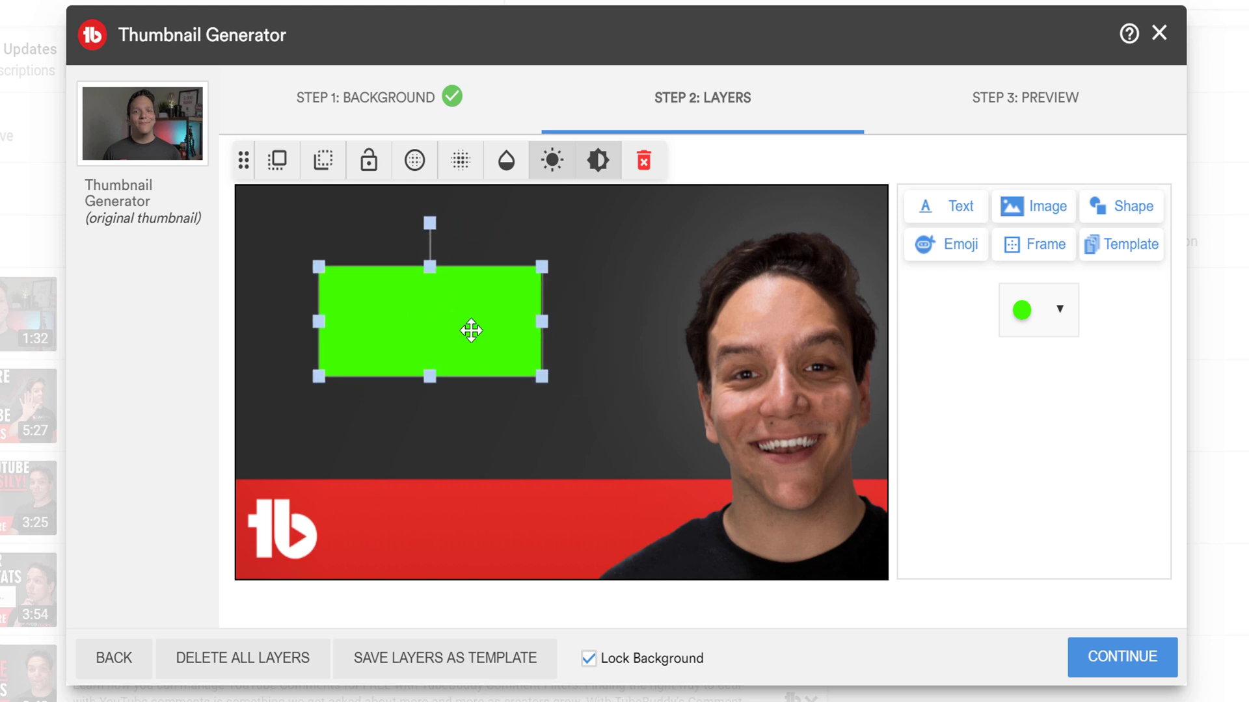
pyautogui.click(461, 170)
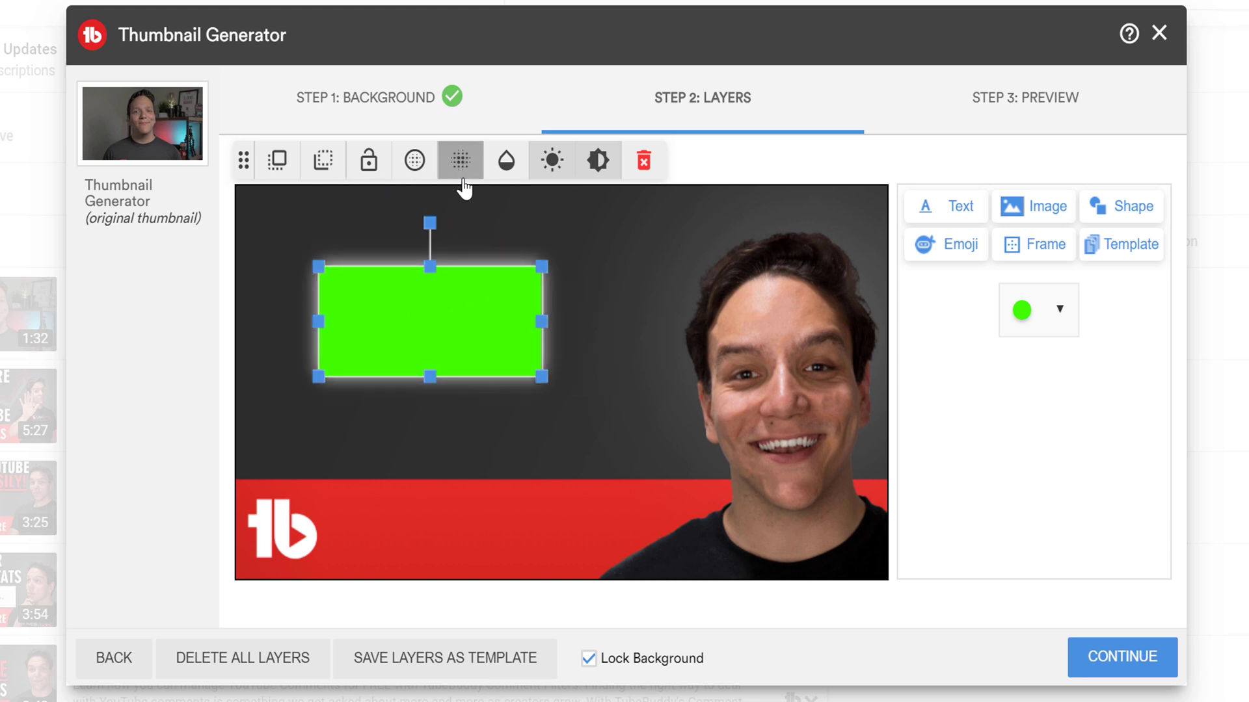
pyautogui.click(973, 210)
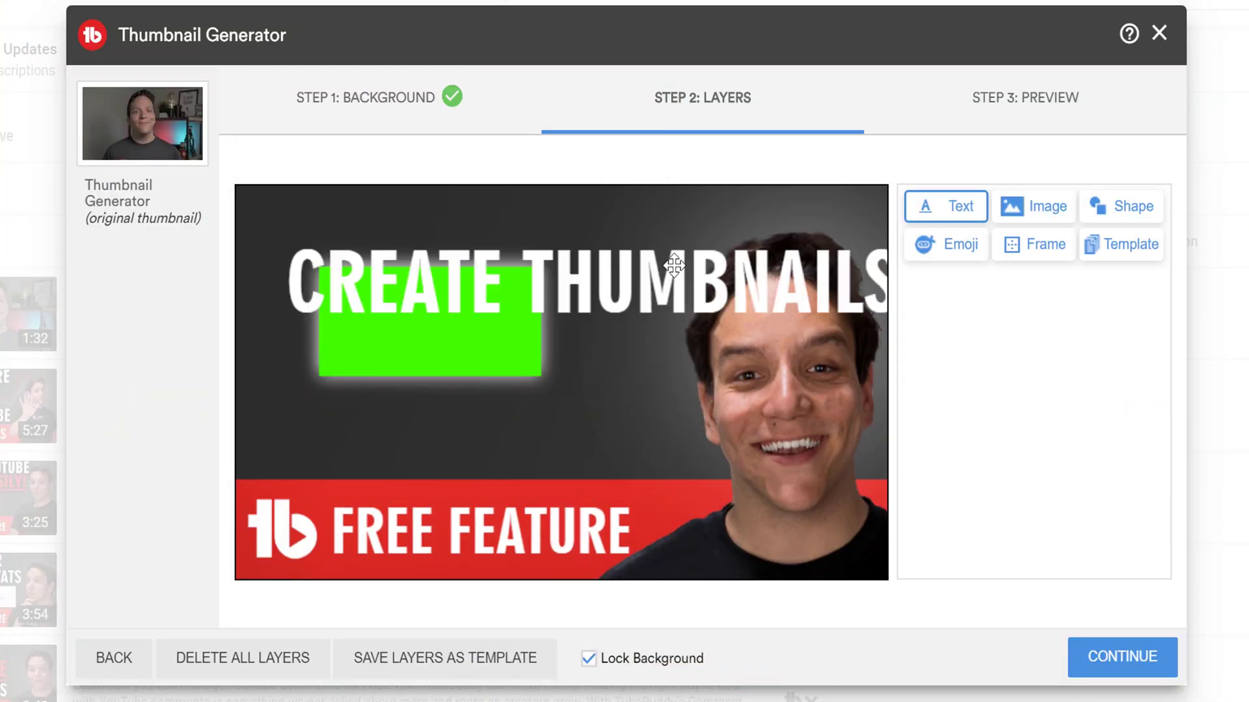
# Select the CREATE THUMBNAILS text layer
pyautogui.click(703, 254)
# Add outlined 'FOR FREE' and 'ON YOUTUBE!' text, then name the template 'FREE TOOLS TEMPLATE'
pyautogui.click(1034, 513)
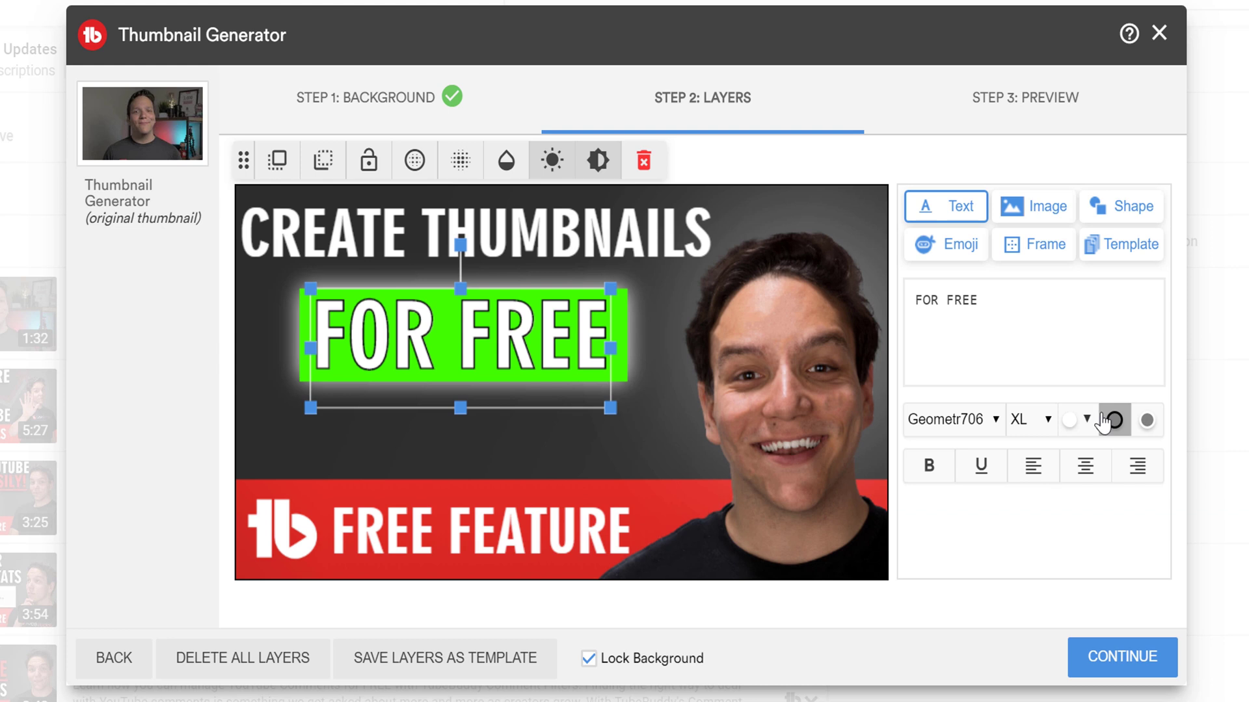
pyautogui.click(956, 215)
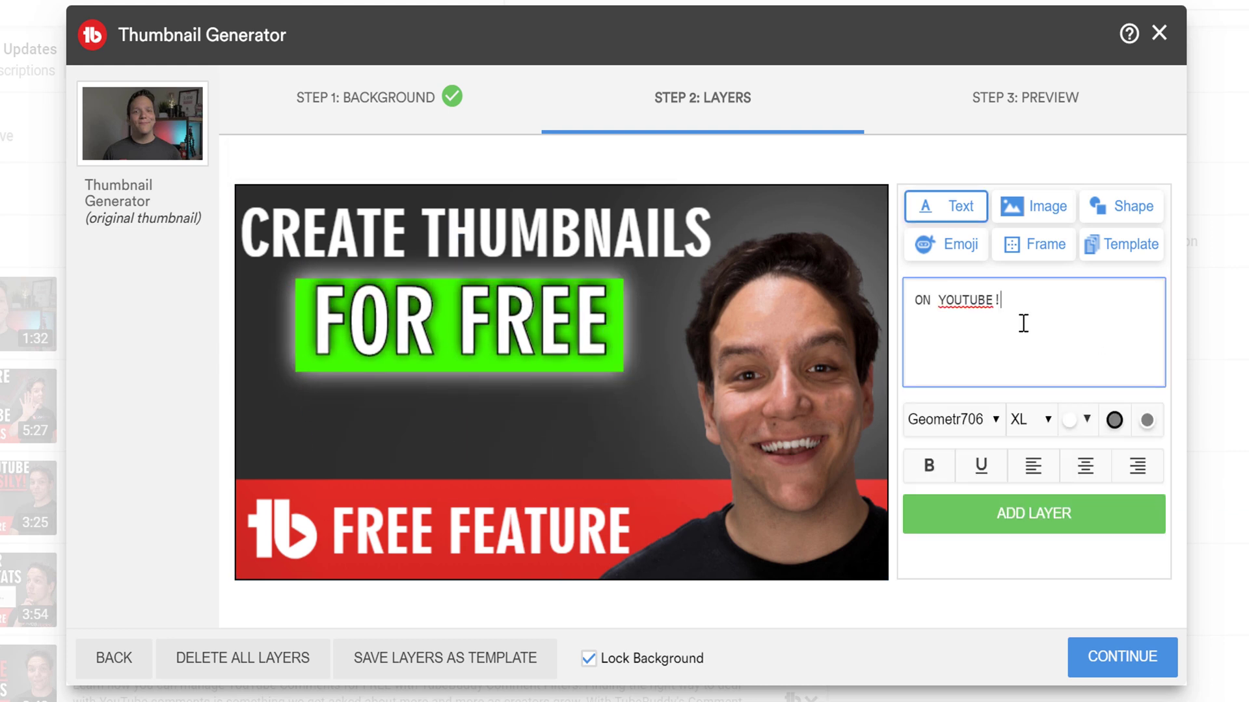
pyautogui.click(1032, 513)
pyautogui.click(460, 658)
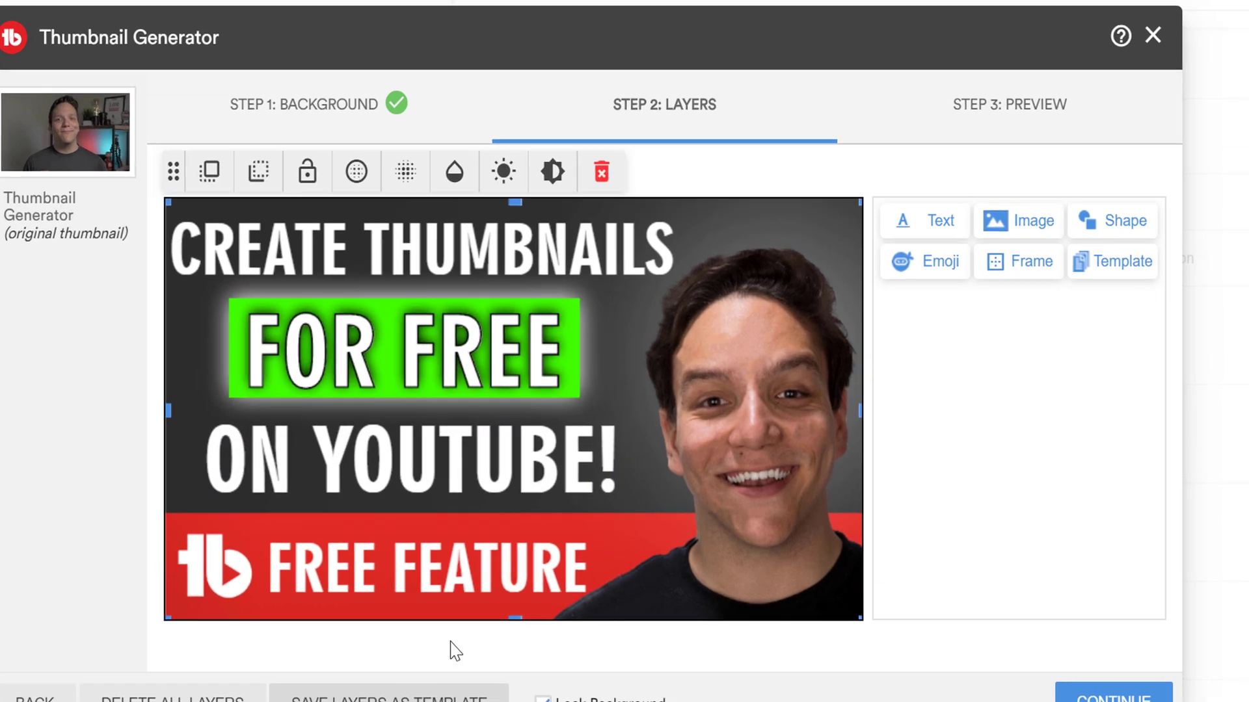
pyautogui.write('FREE TOOLS TEMPLATE')
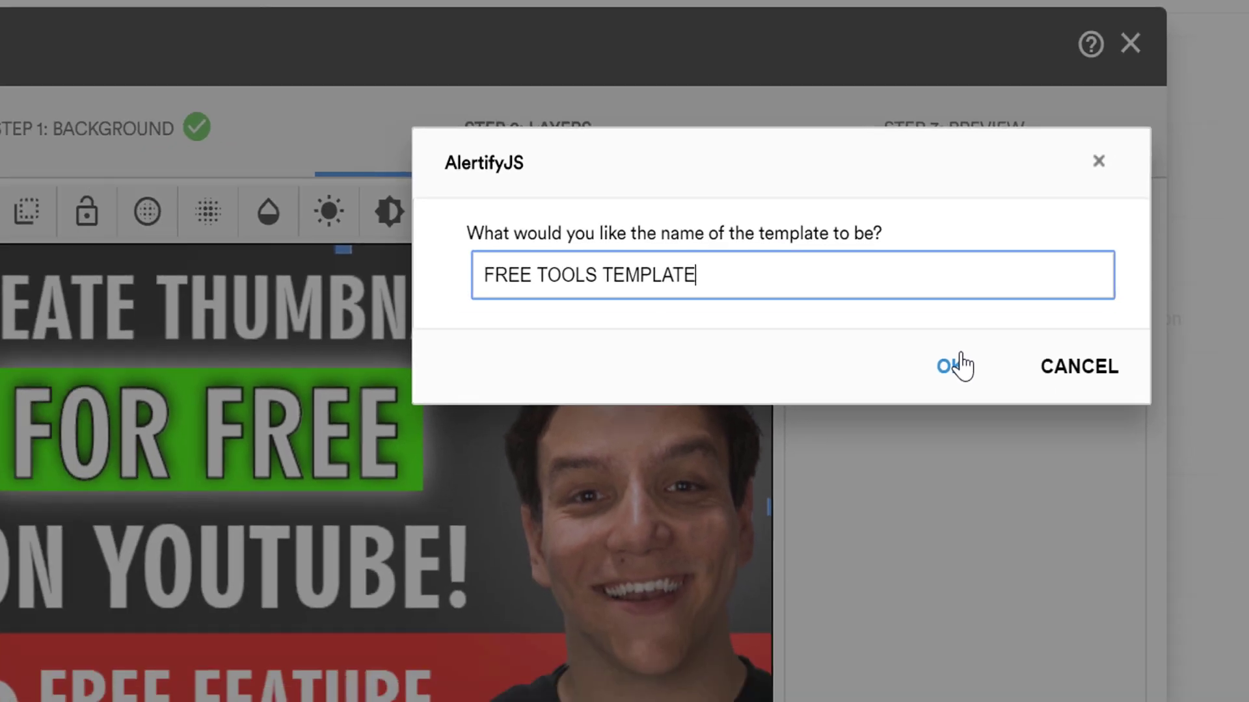
# Save the layers as template 'FREE TOOLS TEMPLATE' and confirm it heads the saved-template list
pyautogui.click(870, 476)
pyautogui.click(1120, 250)
pyautogui.click(1027, 319)
pyautogui.scroll(-1, 1053, 349)
pyautogui.scroll(2, 1054, 345)
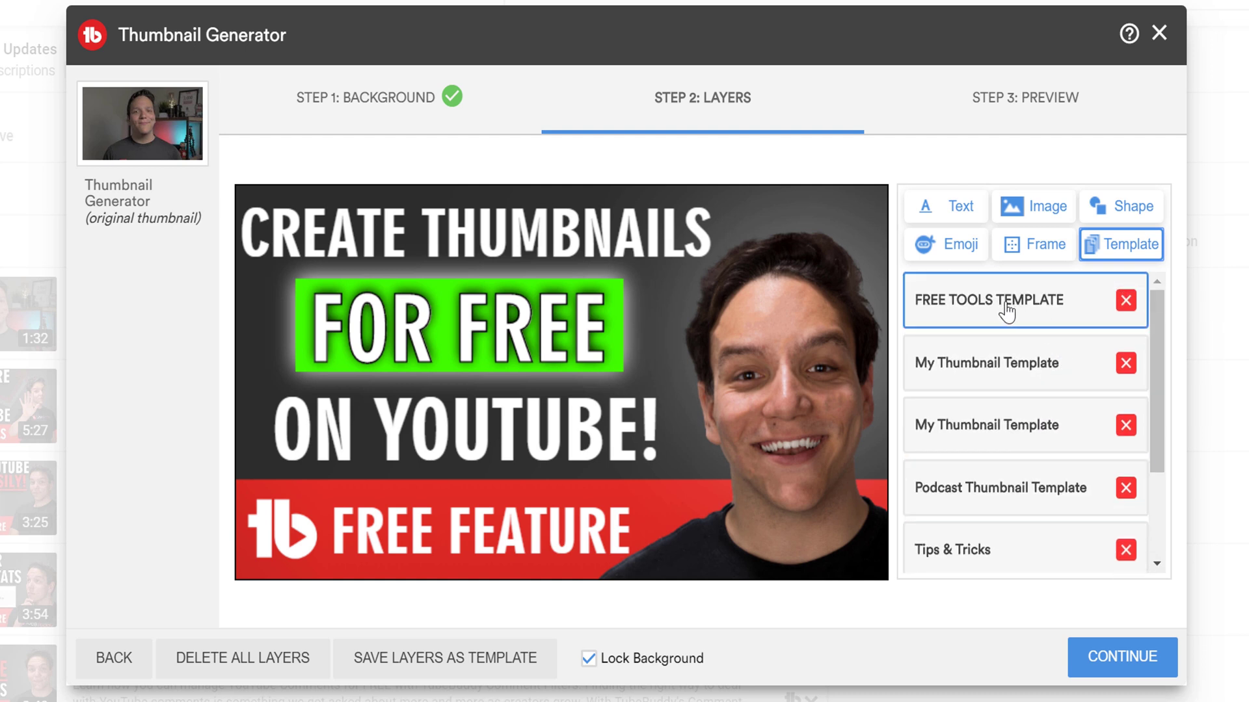
# Close the template list and preview the thumbnail among YouTube search results
pyautogui.click(721, 99)
pyautogui.click(973, 104)
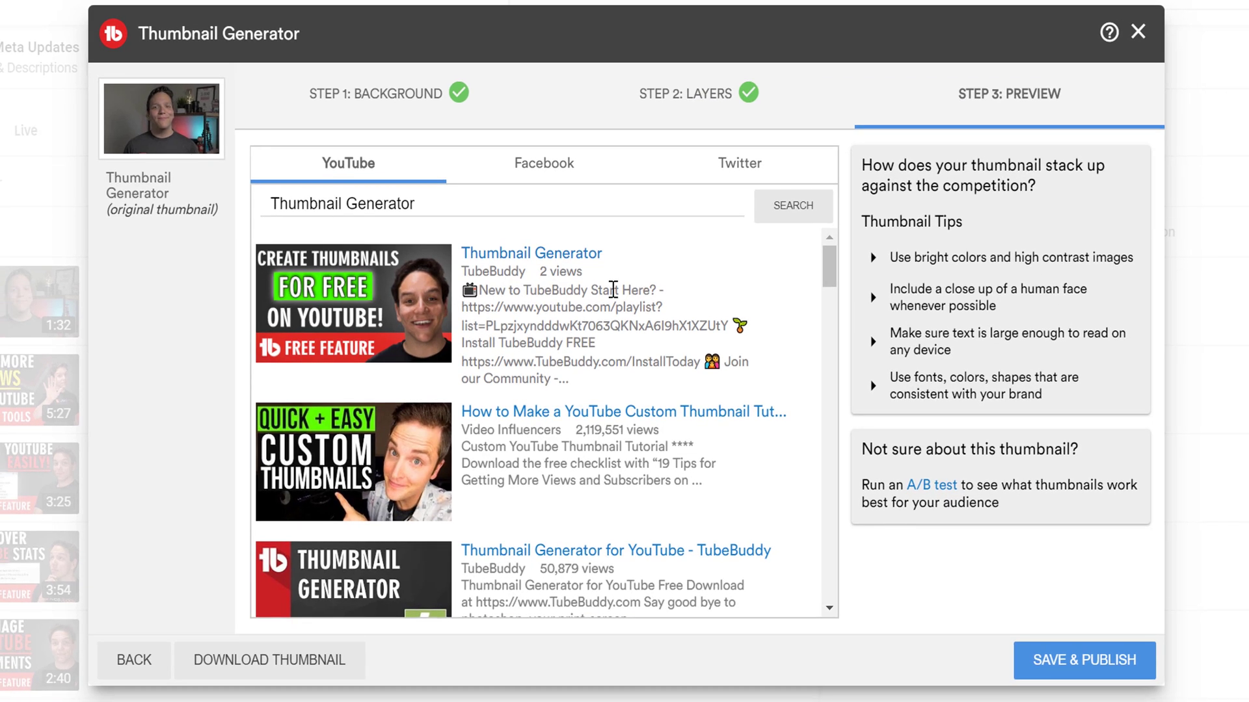
pyautogui.scroll(-1, 820, 497)
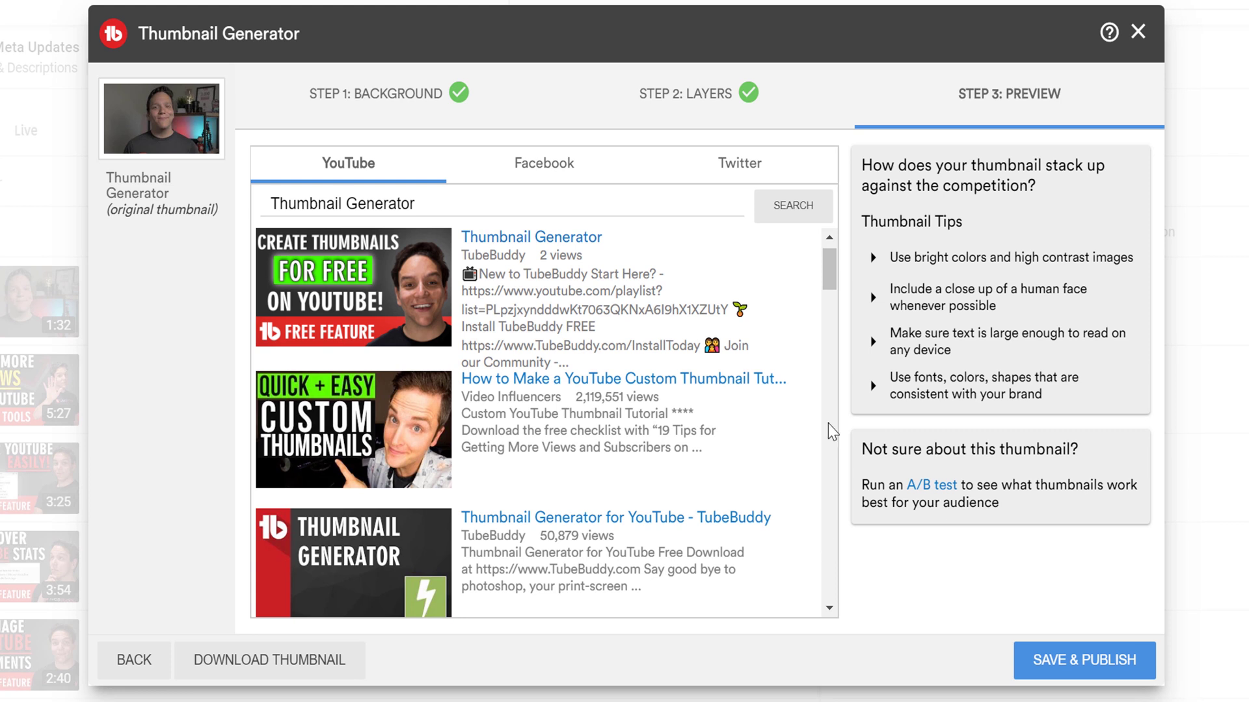
pyautogui.moveTo(829, 272); pyautogui.dragTo(826, 566)
pyautogui.moveTo(827, 416); pyautogui.dragTo(817, 235)
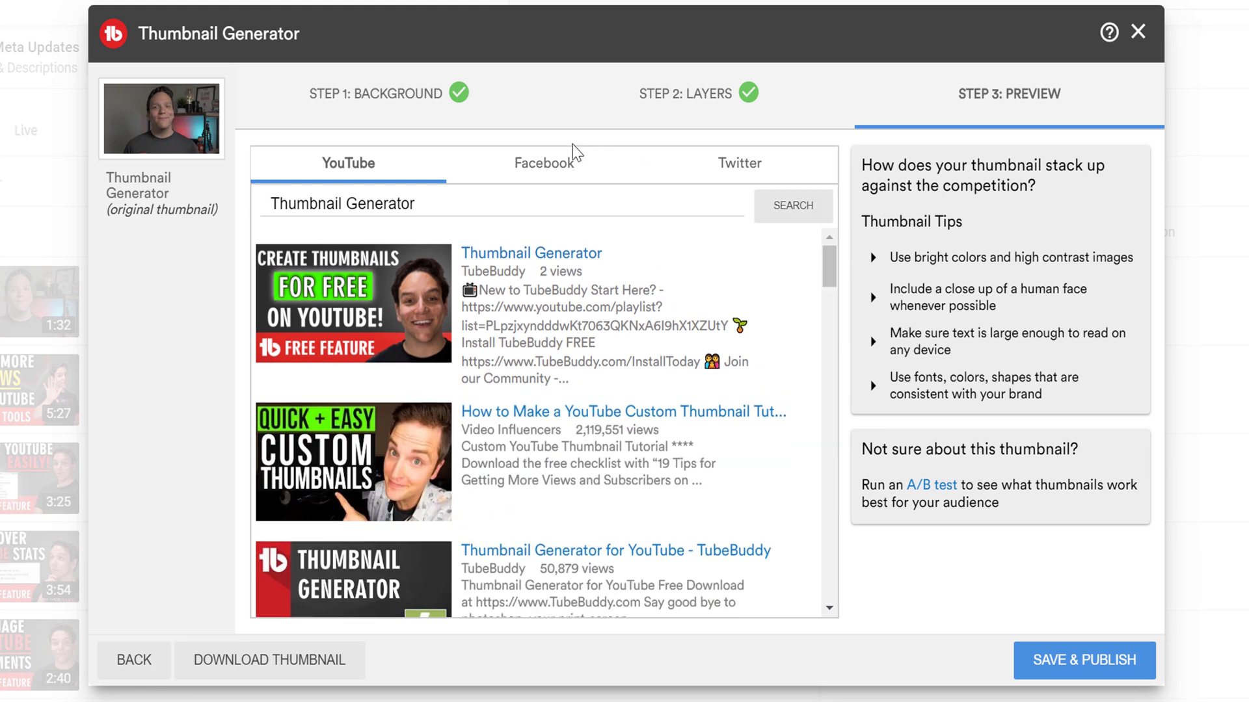
# Compare the thumbnail as Facebook and Twitter posts, then return to the YouTube preview
pyautogui.click(557, 163)
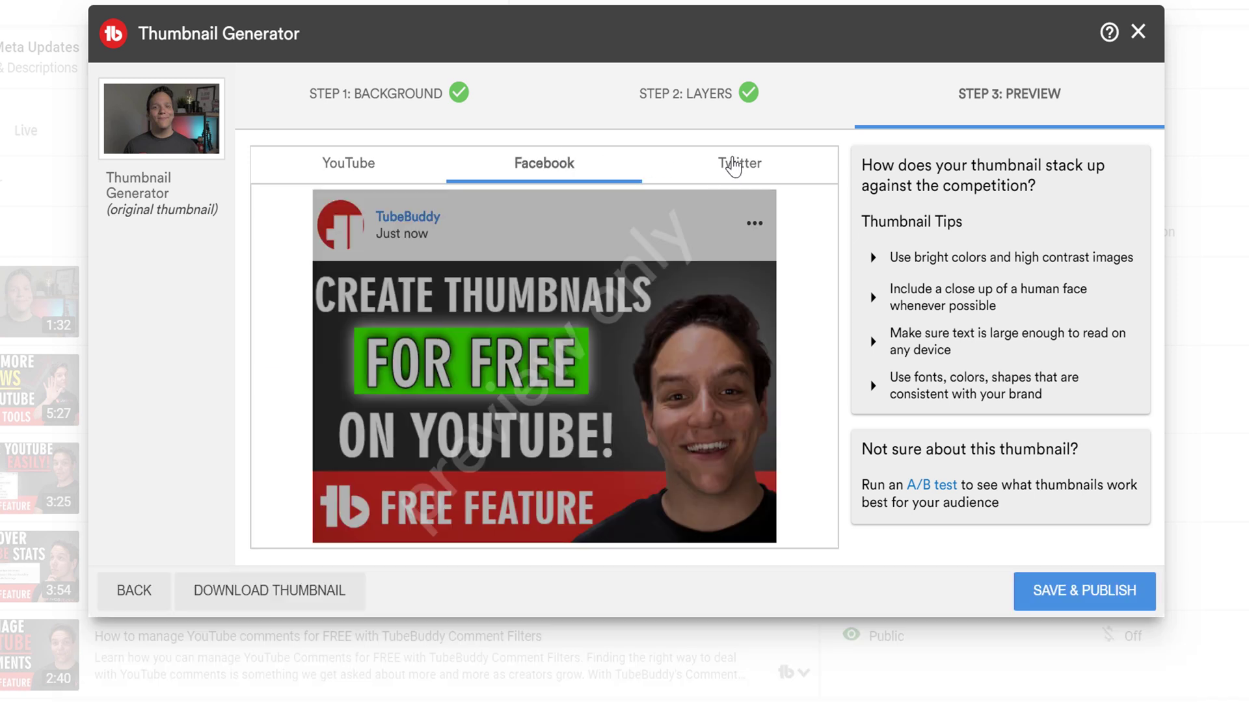
pyautogui.click(734, 166)
pyautogui.click(551, 165)
pyautogui.click(386, 163)
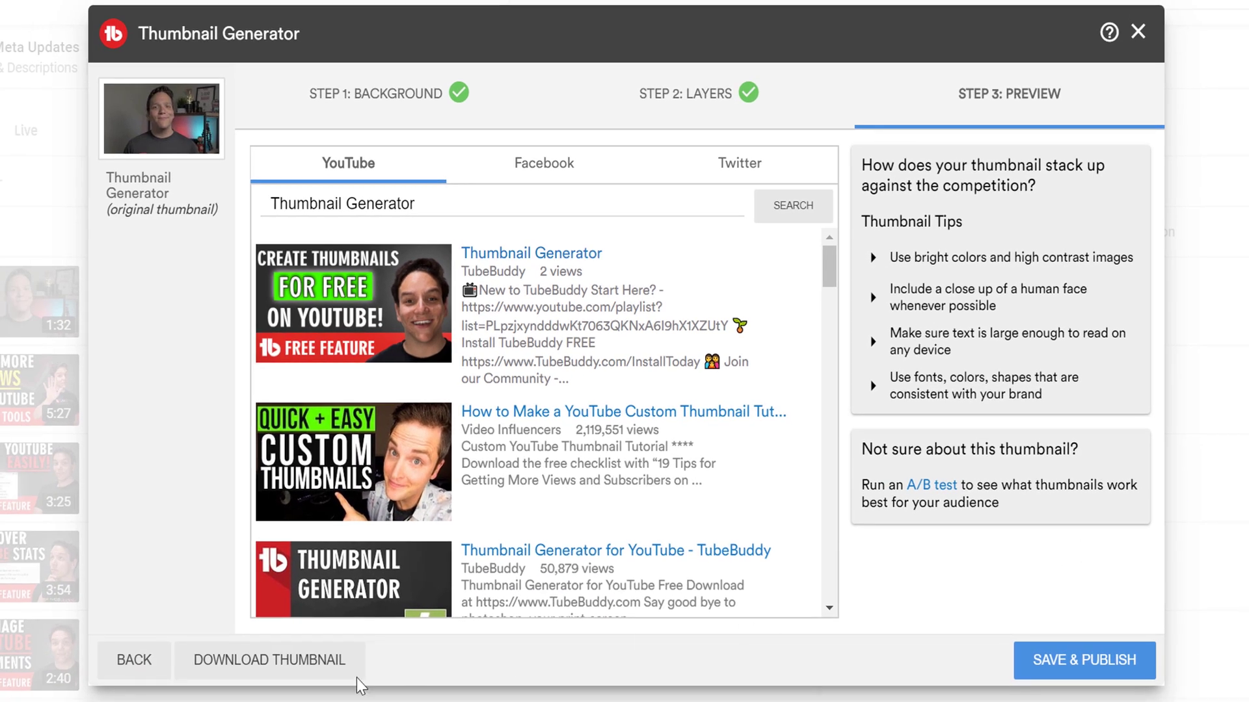
# Download the finished thumbnail, view the A/B testing info, and choose Save & Publish
pyautogui.click(355, 670)
pyautogui.click(948, 487)
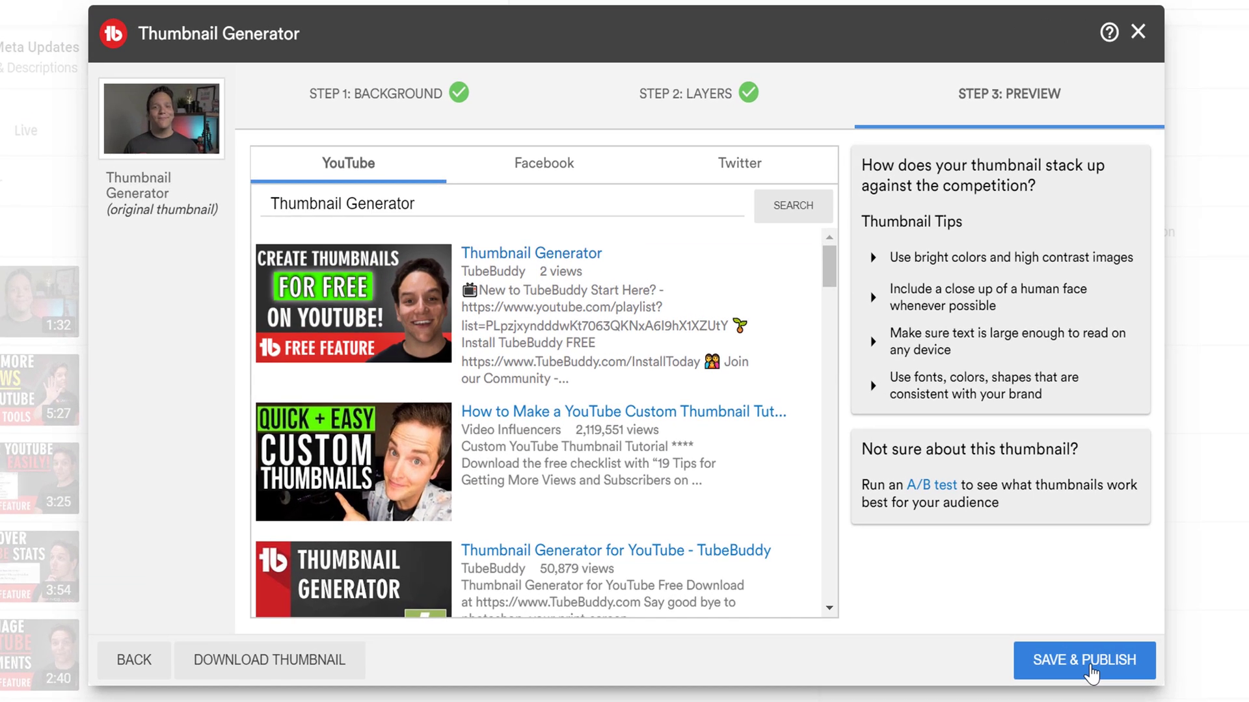
pyautogui.click(1091, 670)
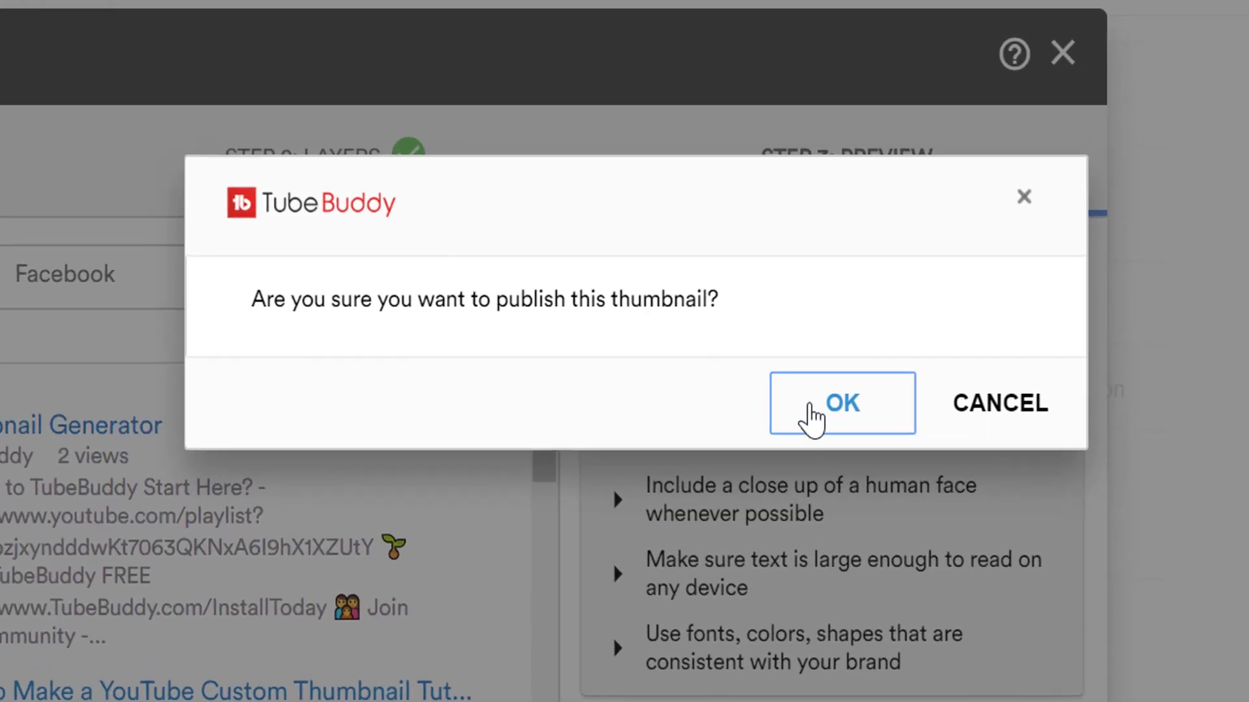